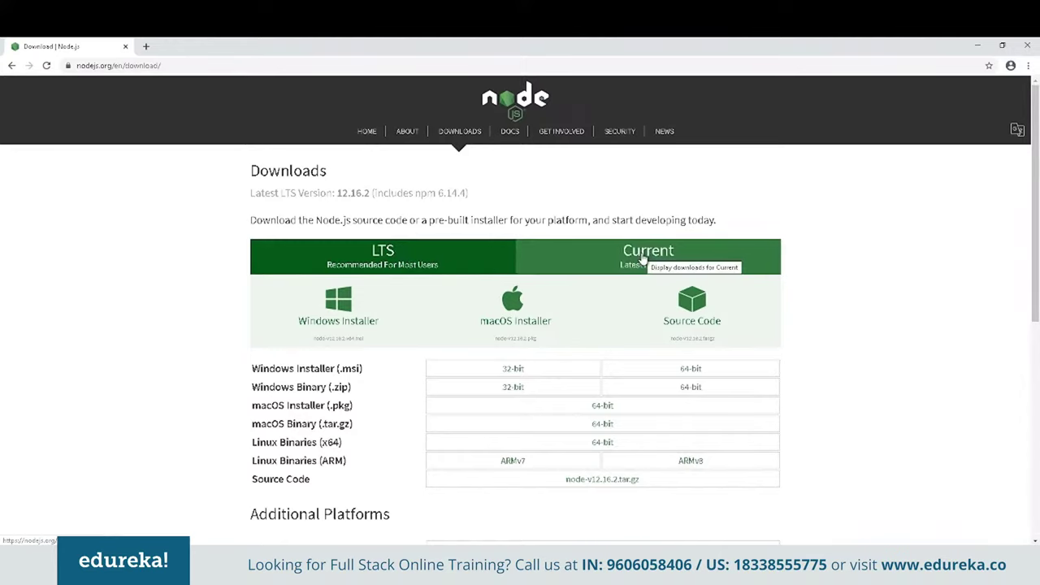
Compare the Current and LTS releases of Node.js, and download the LTS 12.16.2 Windows installer
left_click(643, 258)
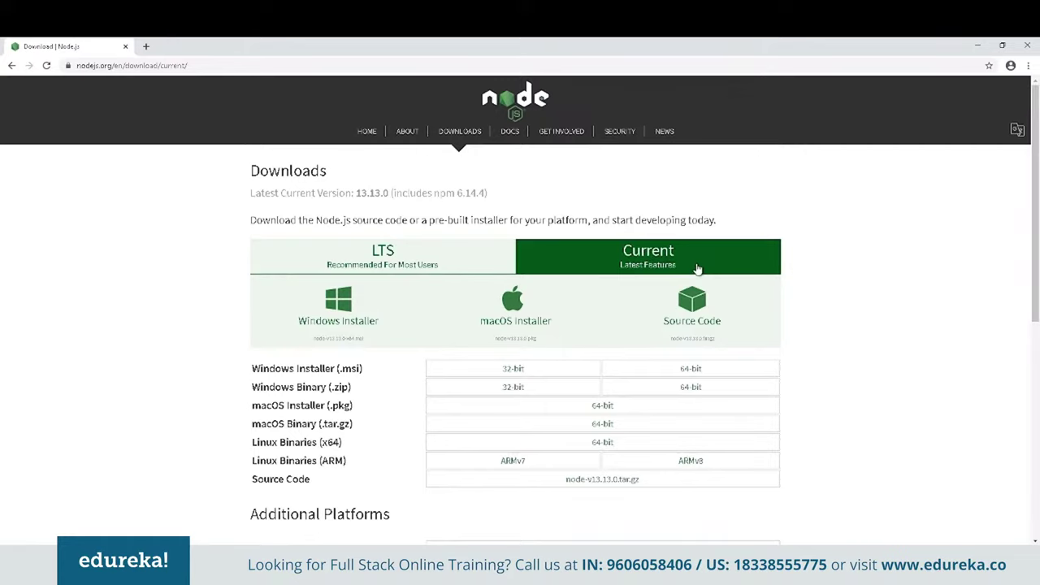
left_click(407, 258)
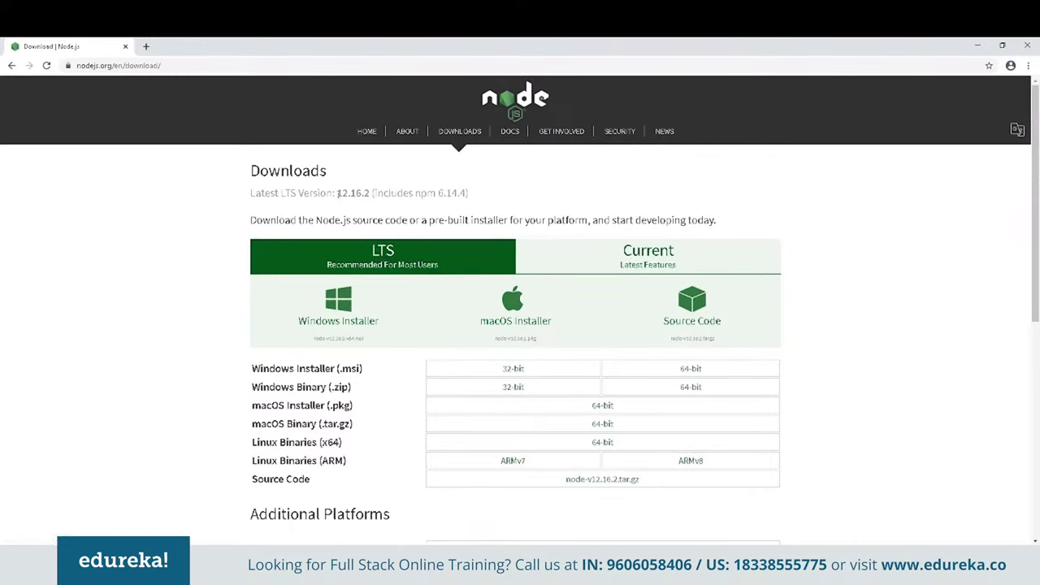
left_click_drag(337, 192, 357, 192)
left_click_drag(337, 193, 371, 192)
left_click(372, 203)
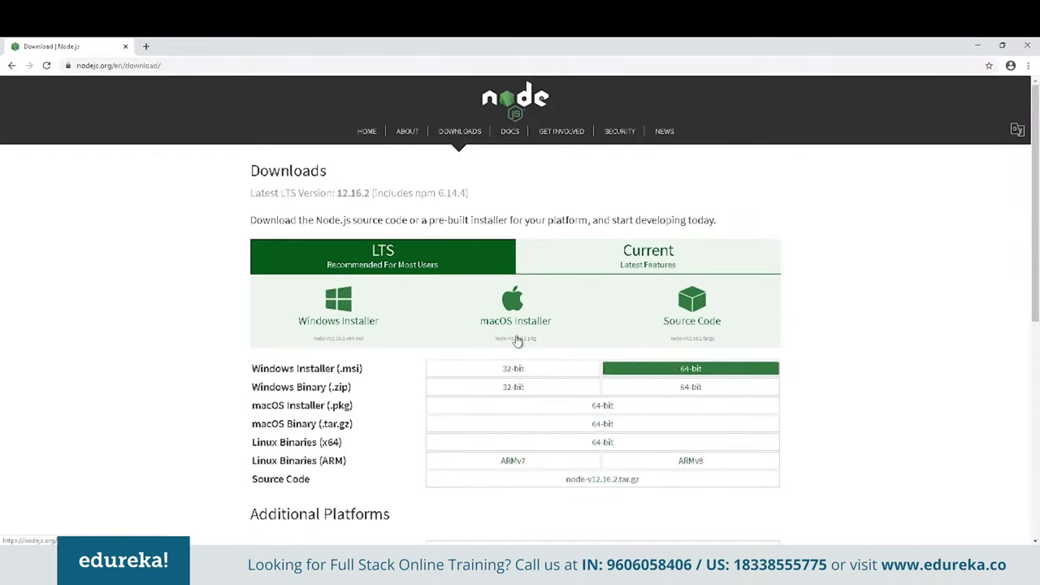
left_click(356, 309)
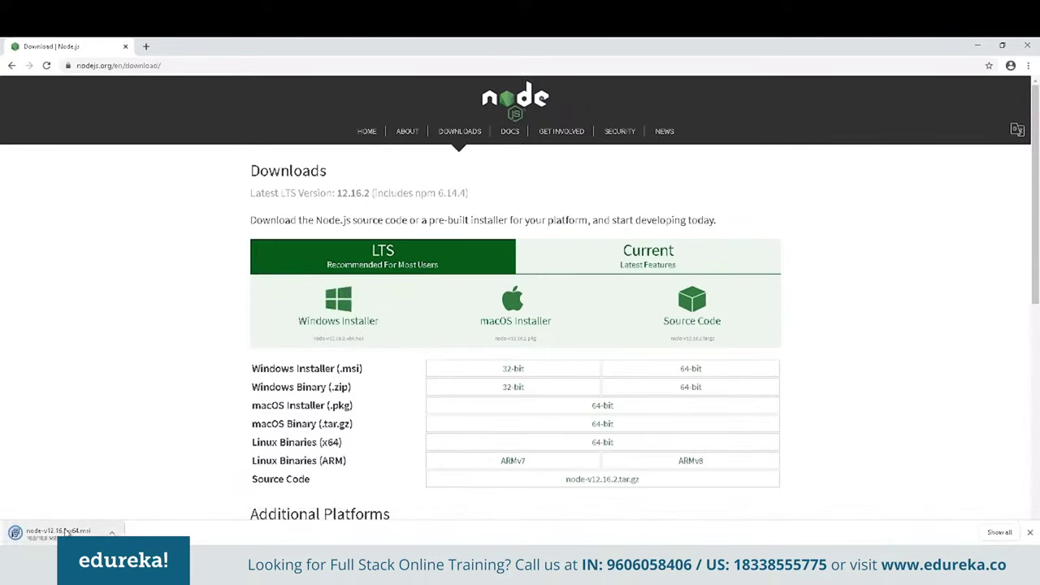
Search for "visual studio code" in a new browser tab and download its Windows installer from the official download page
left_click(146, 46)
type("v")
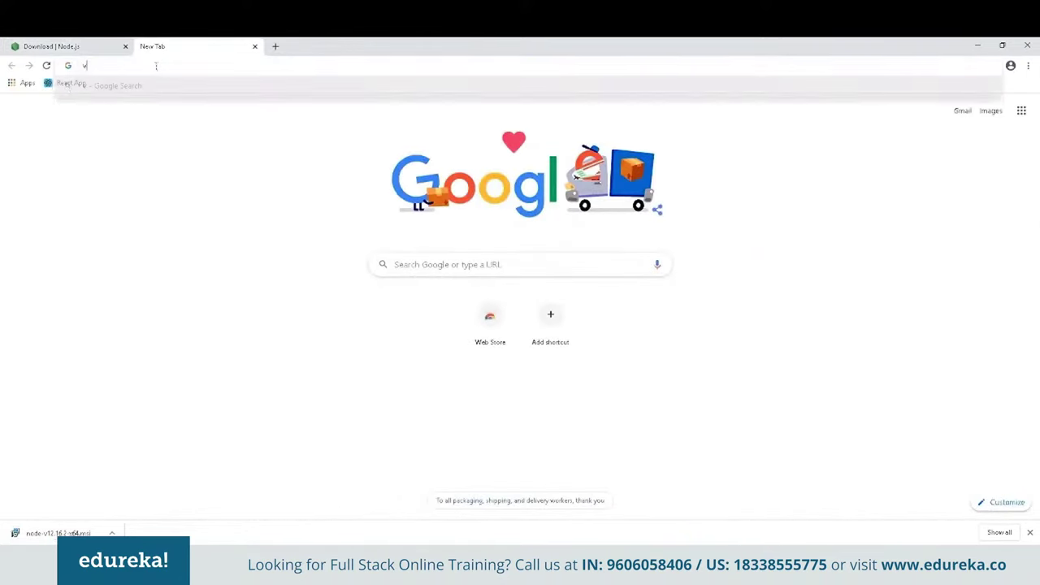
type("isual studio code")
key("Return")
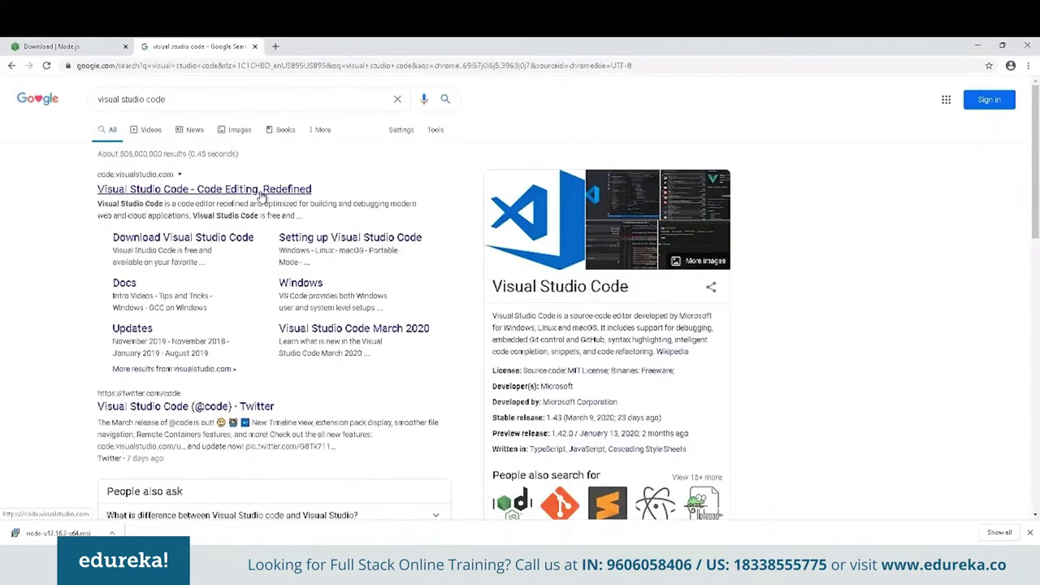
left_click(195, 242)
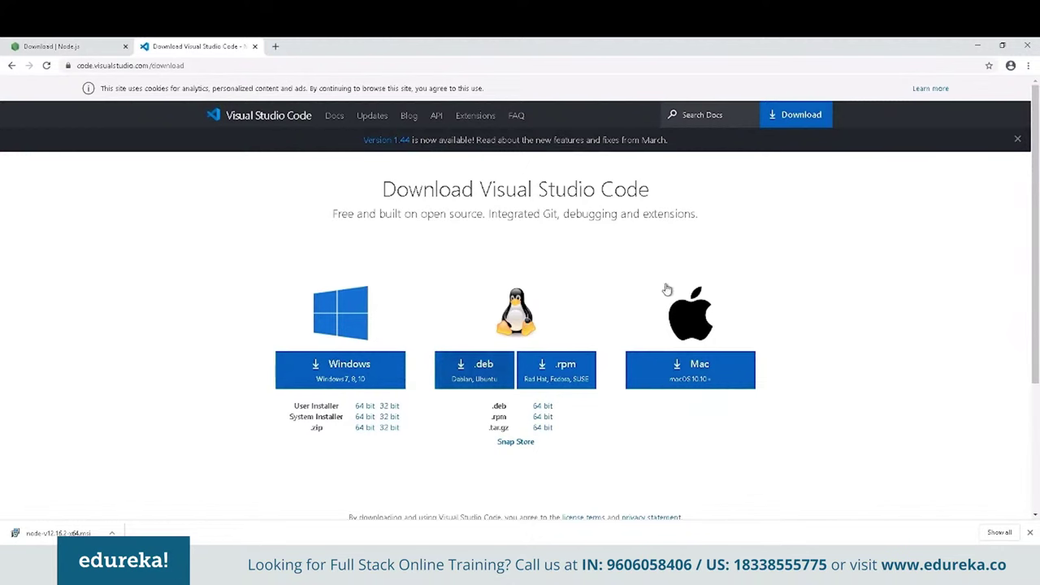
left_click(332, 375)
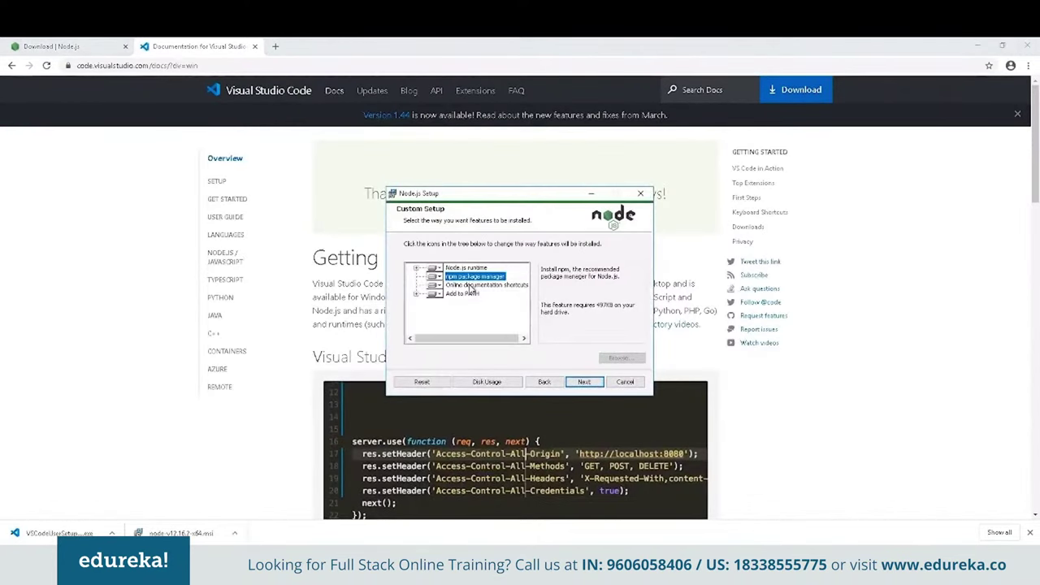
Review the descriptions of the npm package manager, Node.js runtime and Add to PATH features in the Node.js custom setup
left_click(471, 279)
left_click(470, 293)
left_click(467, 268)
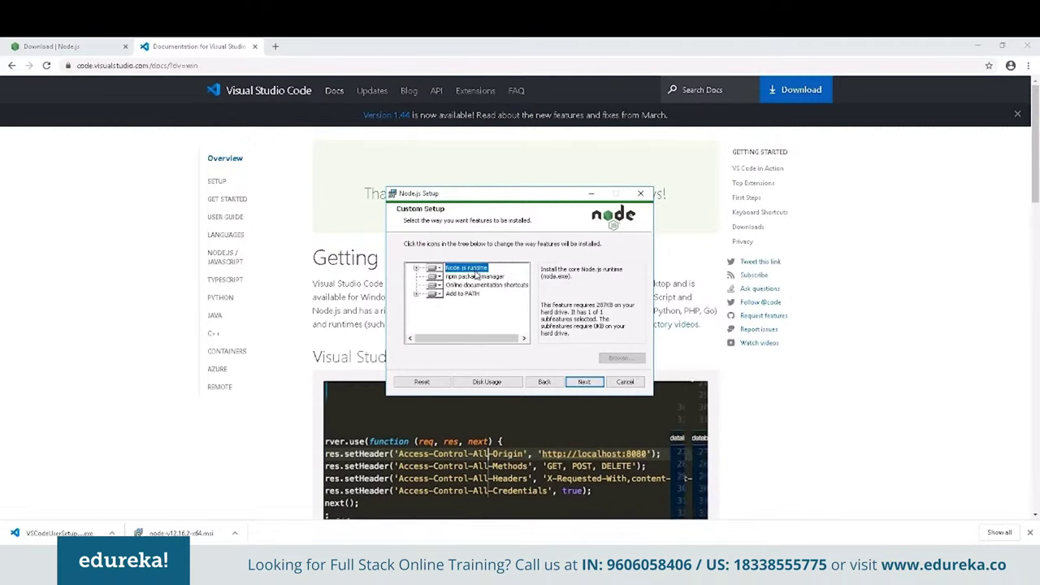
left_click(460, 294)
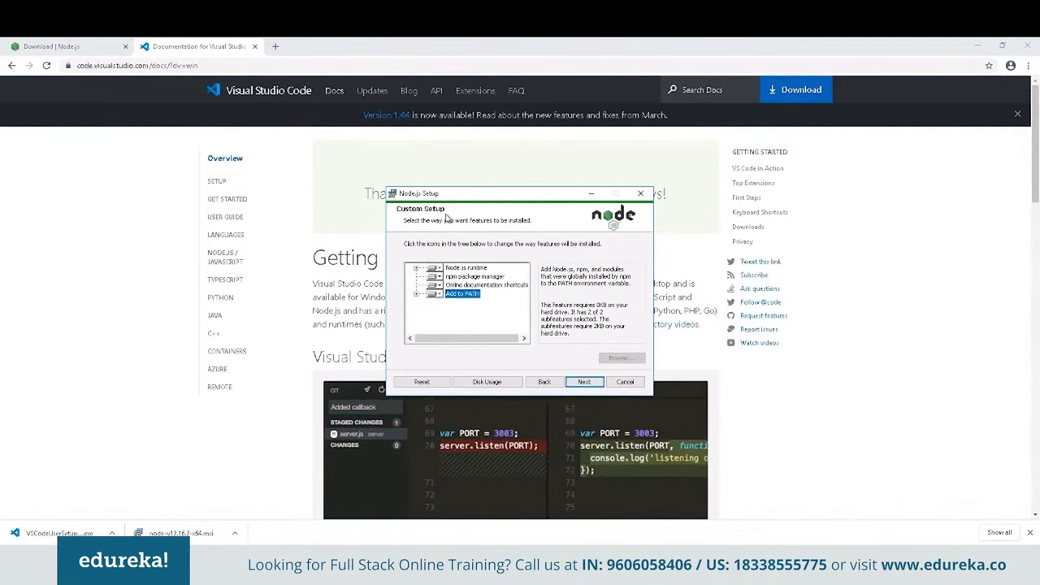
left_click_drag(501, 200, 490, 162)
left_click(981, 44)
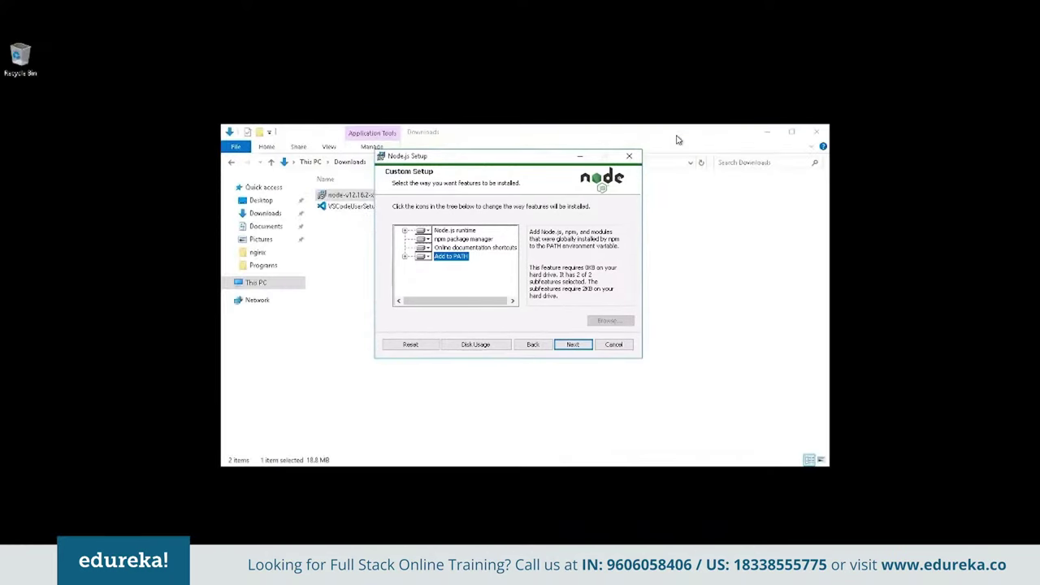
left_click(766, 133)
left_click_drag(512, 162, 521, 141)
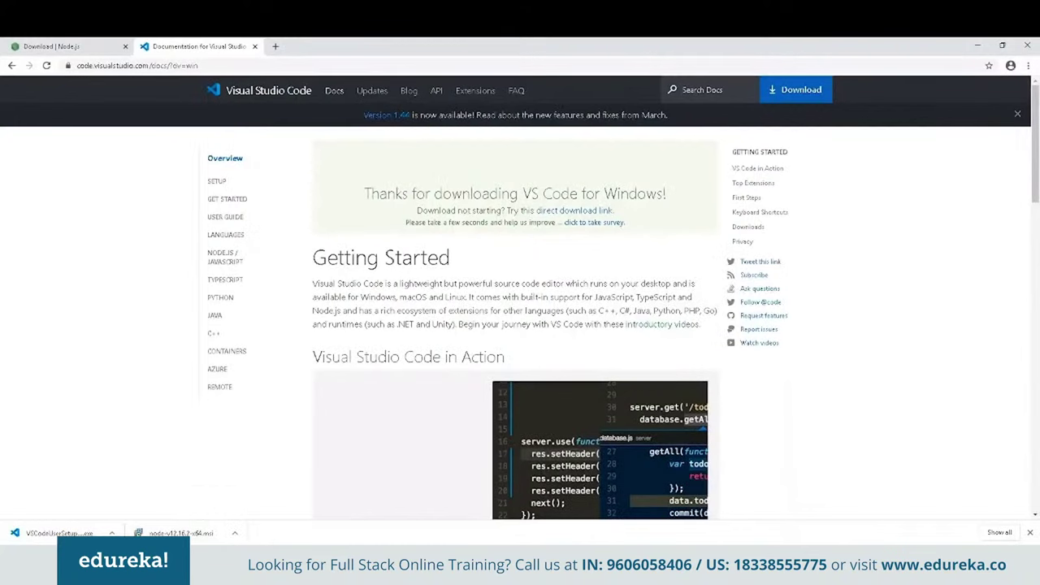
Return to the Node.js setup and start the installation with the default features, without automatically installing the native module tools
key("alt+Tab")
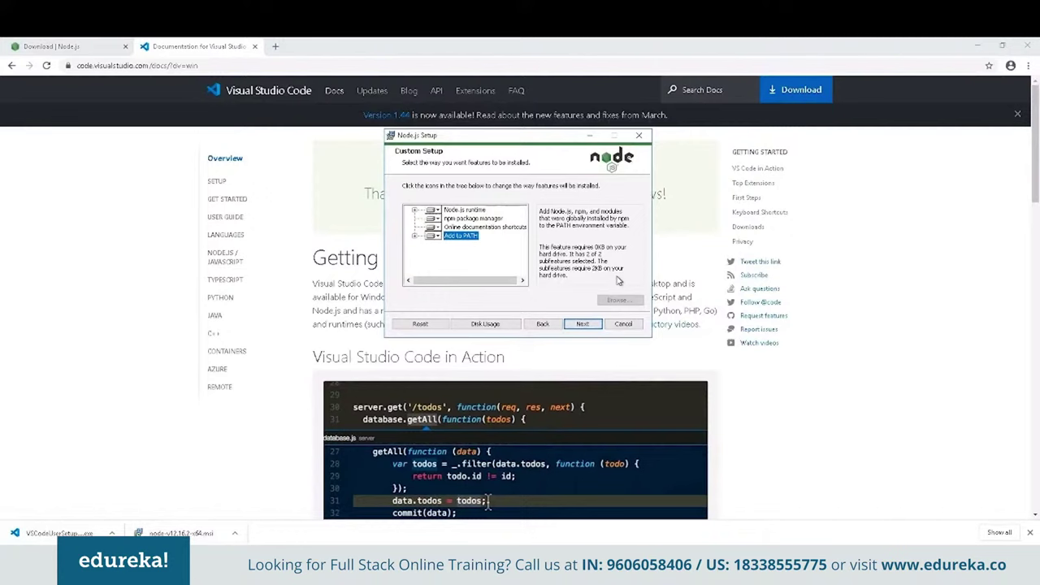
left_click(582, 324)
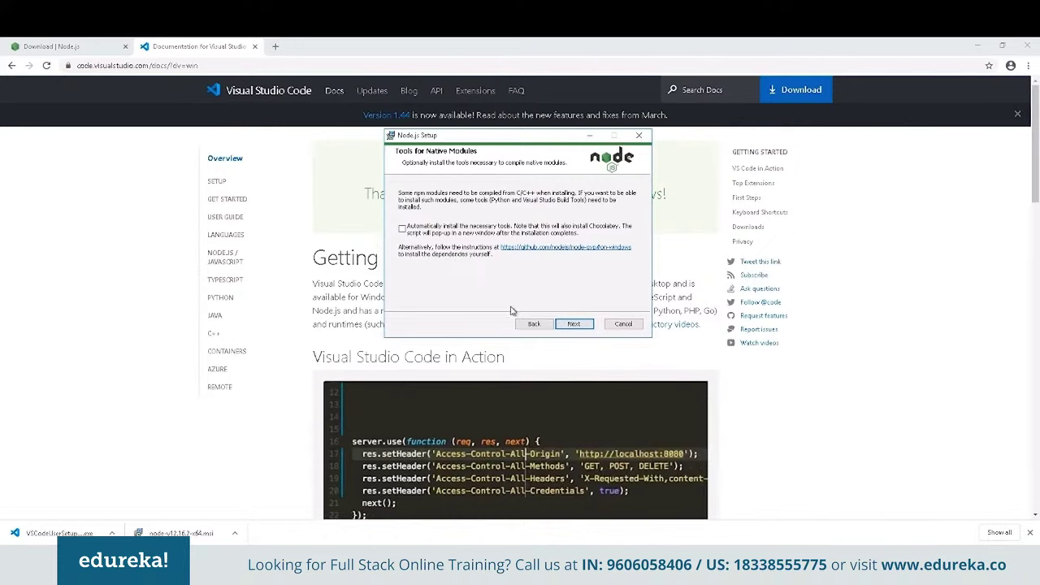
left_click(581, 324)
left_click(583, 324)
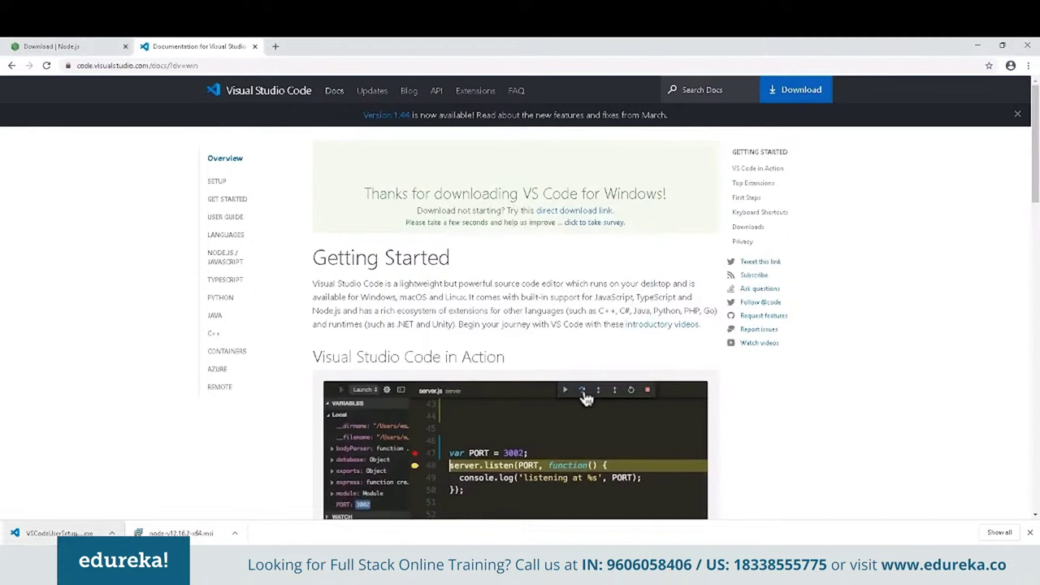
Run the downloaded Visual Studio Code installer, keeping the default destination folder, and close the completed Node.js setup wizard
left_click(104, 526)
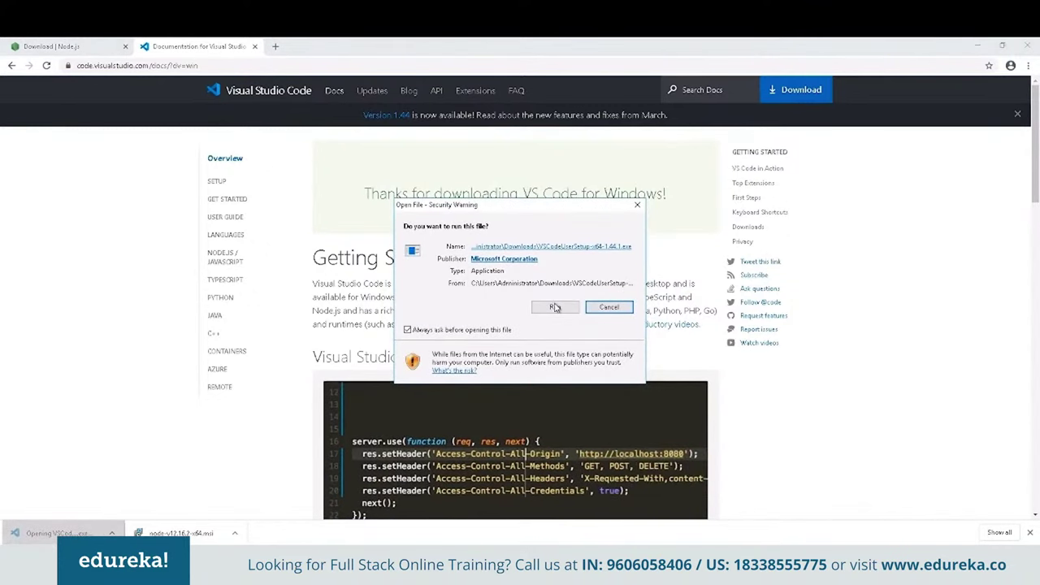
left_click(555, 307)
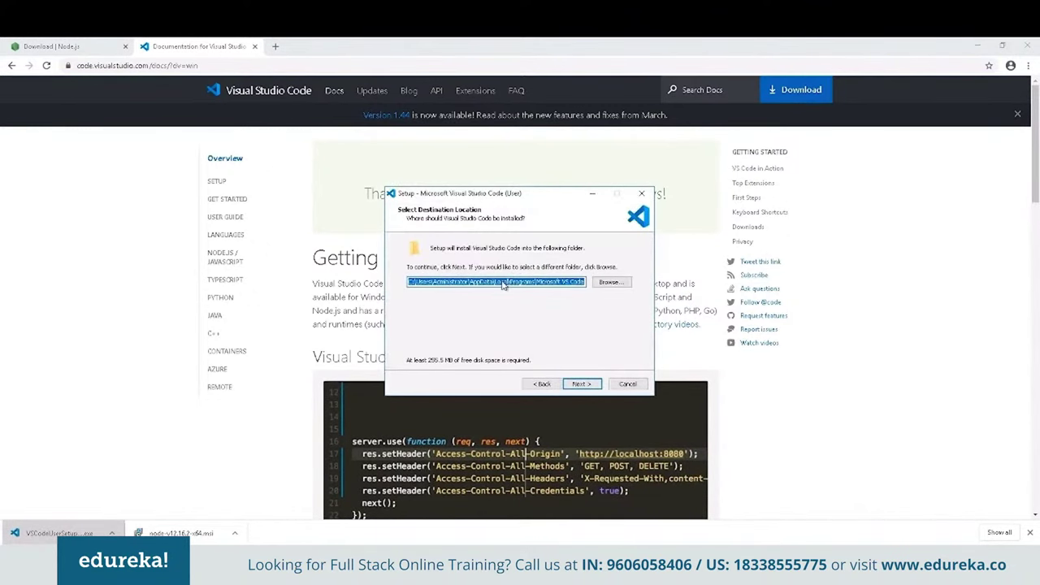
left_click(478, 282)
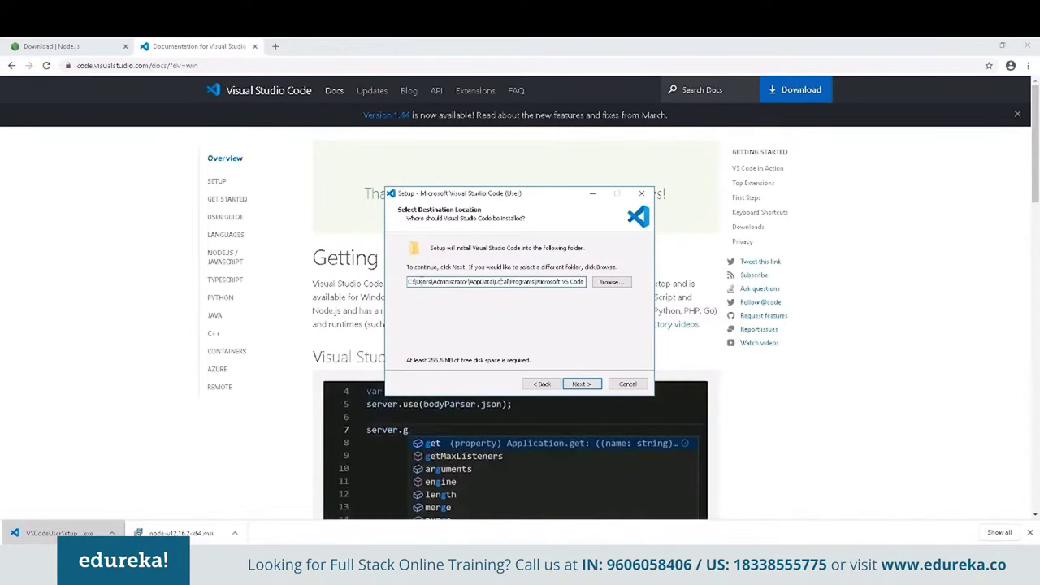
left_click_drag(434, 281, 467, 281)
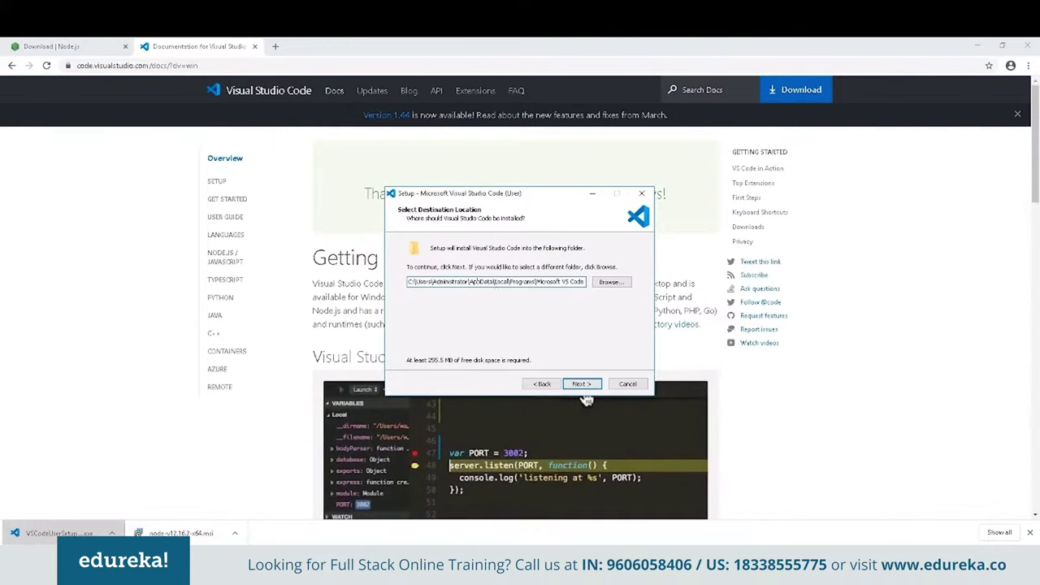
double_click(500, 281)
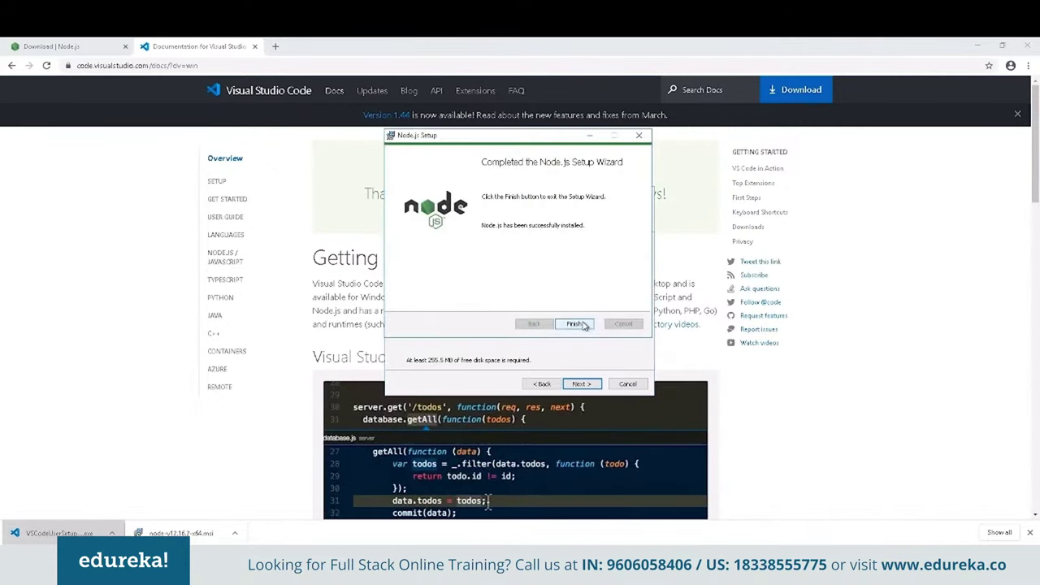
left_click(577, 324)
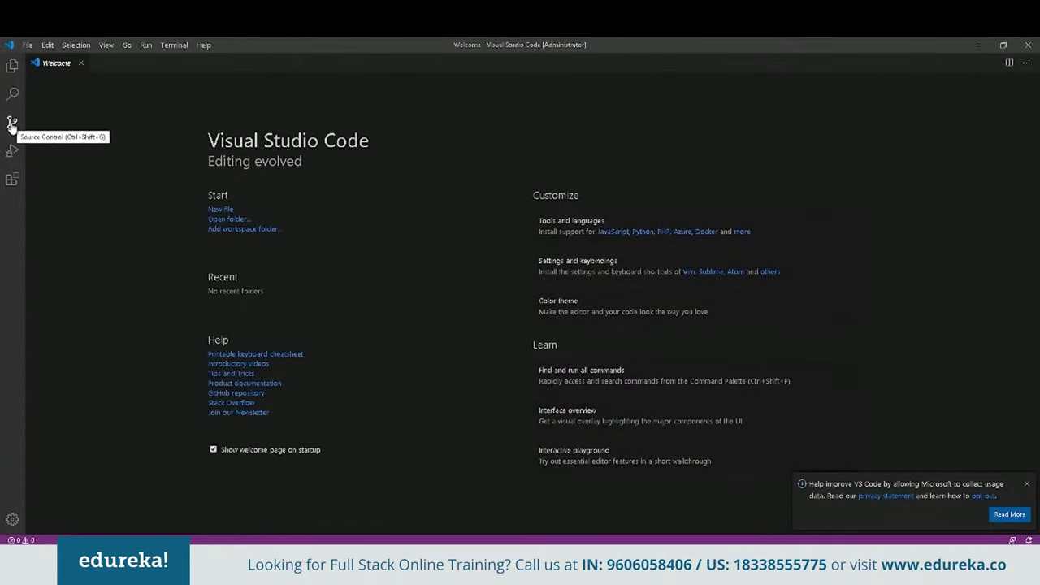
Examine the popular extensions offered in the Visual Studio Code marketplace, adjusting the width of the list for readability
left_click(12, 178)
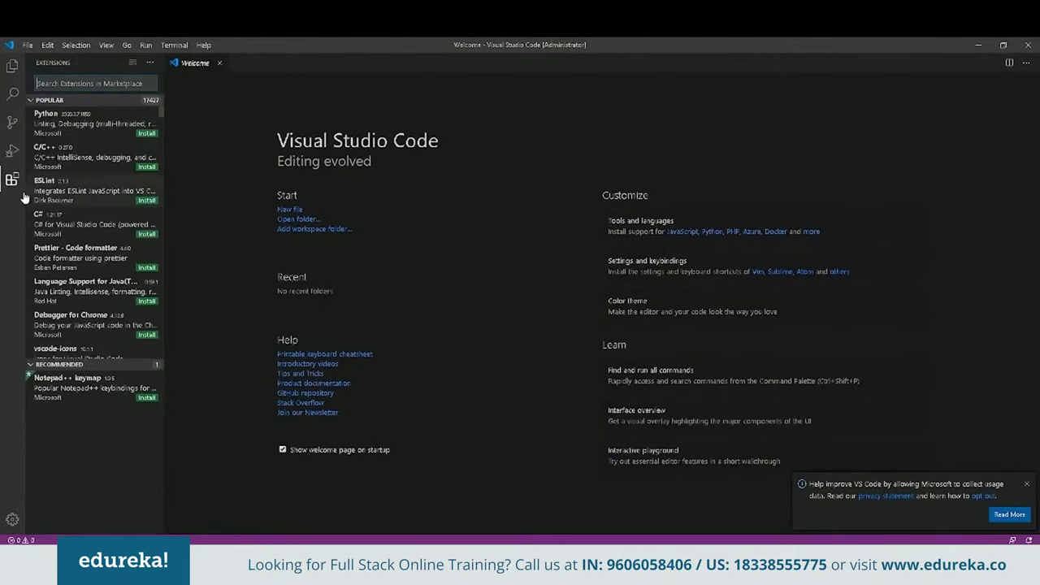
left_click_drag(164, 187, 291, 177)
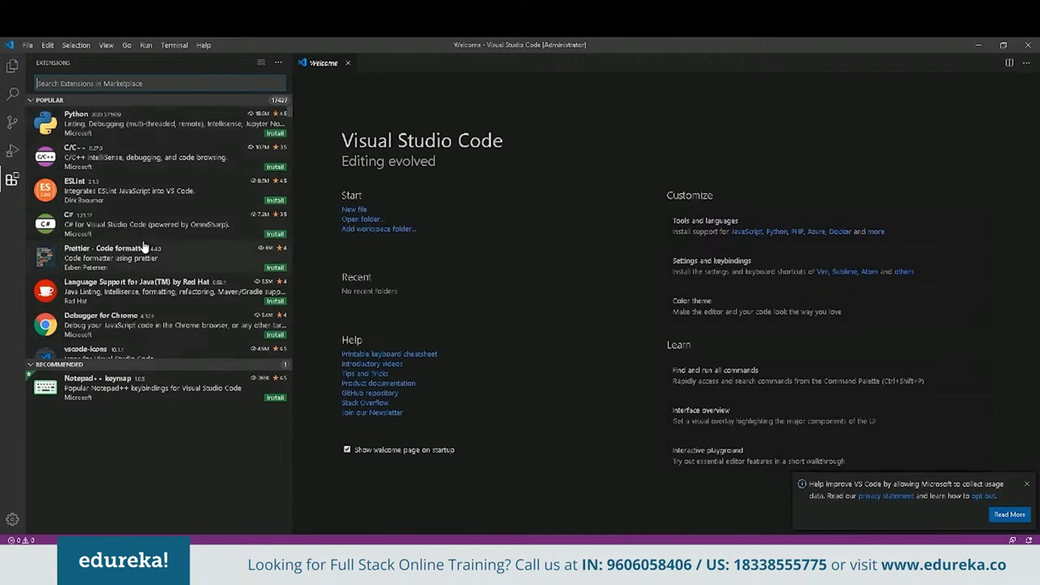
scroll(119, 281, "down", 3)
scroll(119, 281, "down", 2)
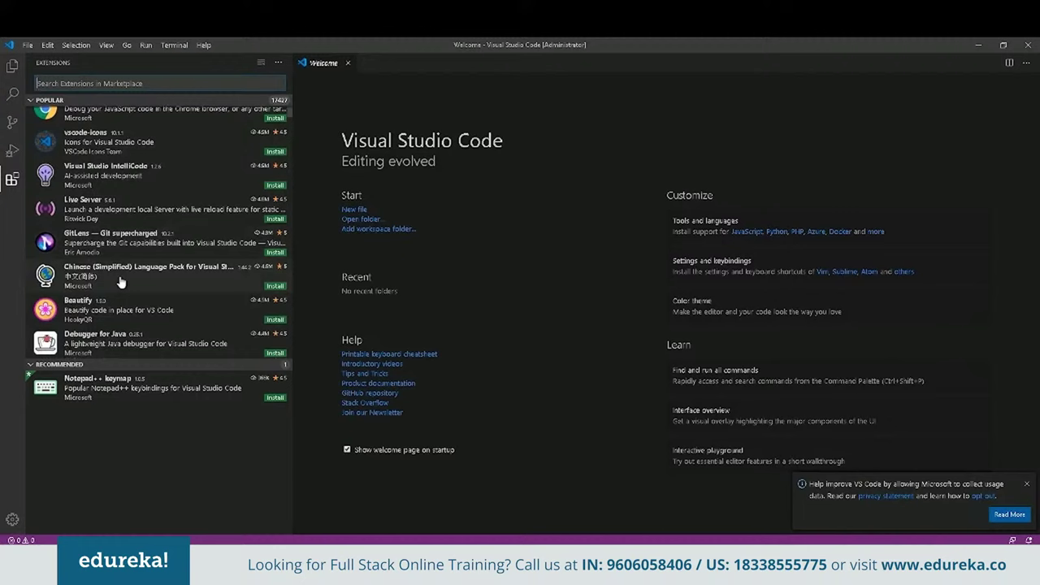
scroll(120, 281, "down", 2)
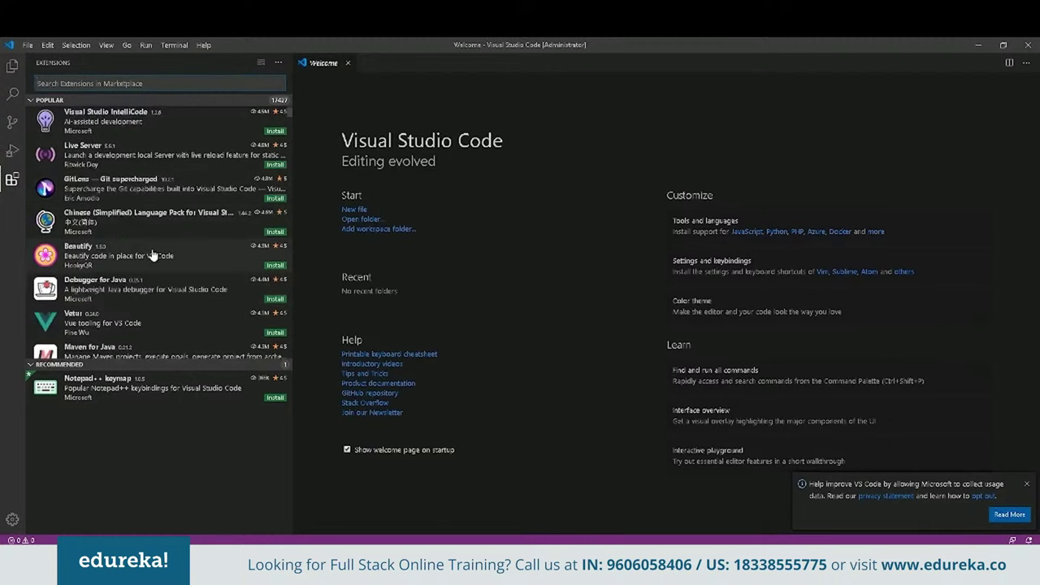
scroll(151, 255, "down", 5)
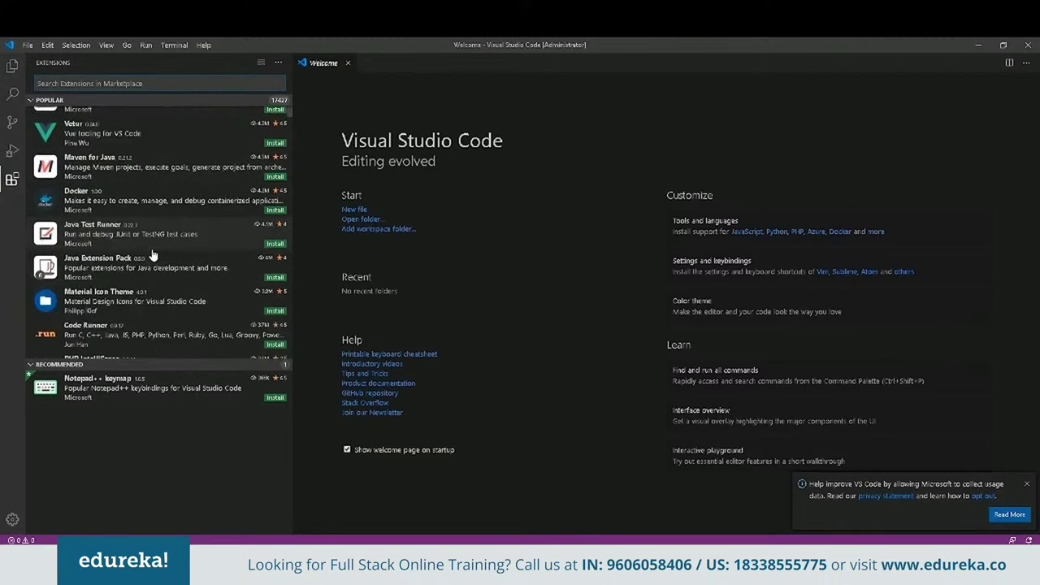
scroll(165, 293, "down", 3)
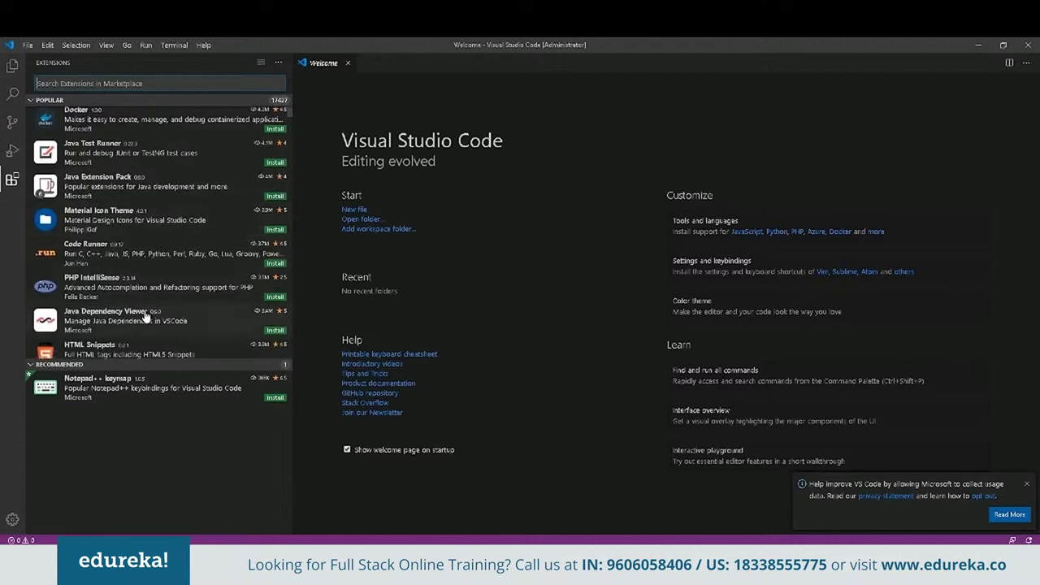
scroll(133, 313, "down", 5)
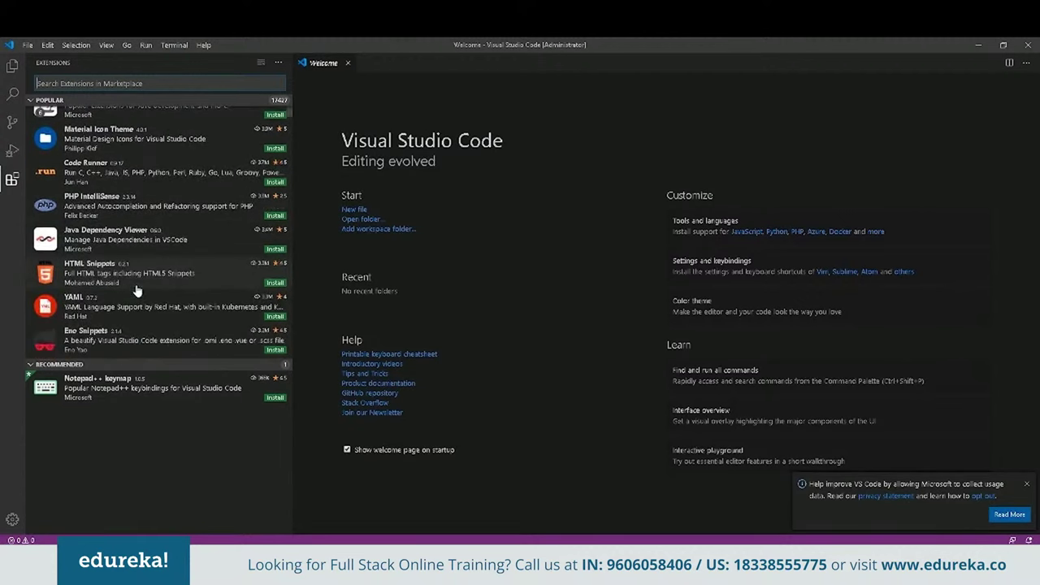
scroll(136, 291, "down", 1)
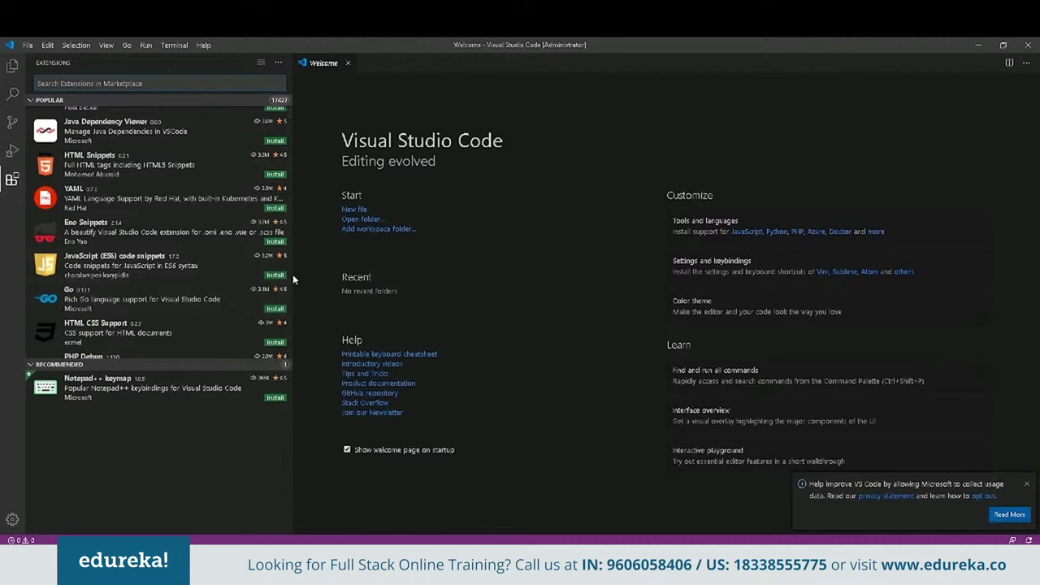
left_click_drag(290, 275, 261, 275)
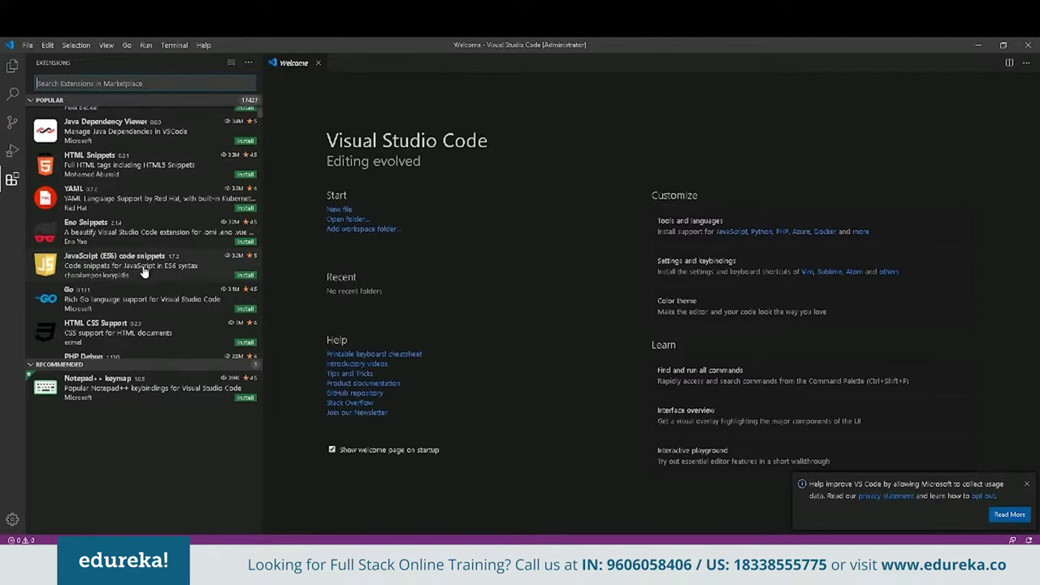
scroll(143, 270, "down", 1)
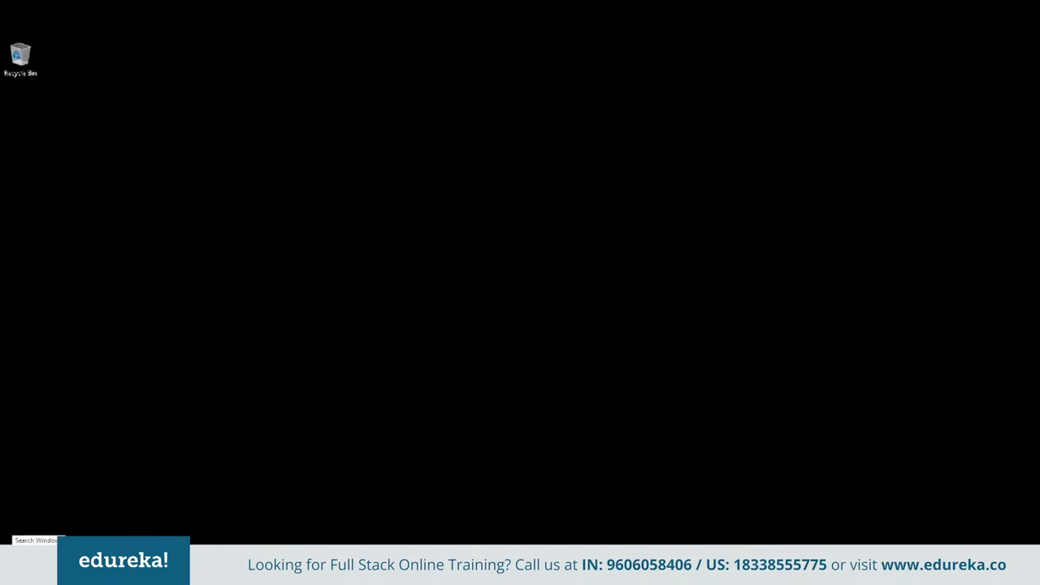
Switch to a Command Prompt and check the installed Node.js version with node -v
key("super")
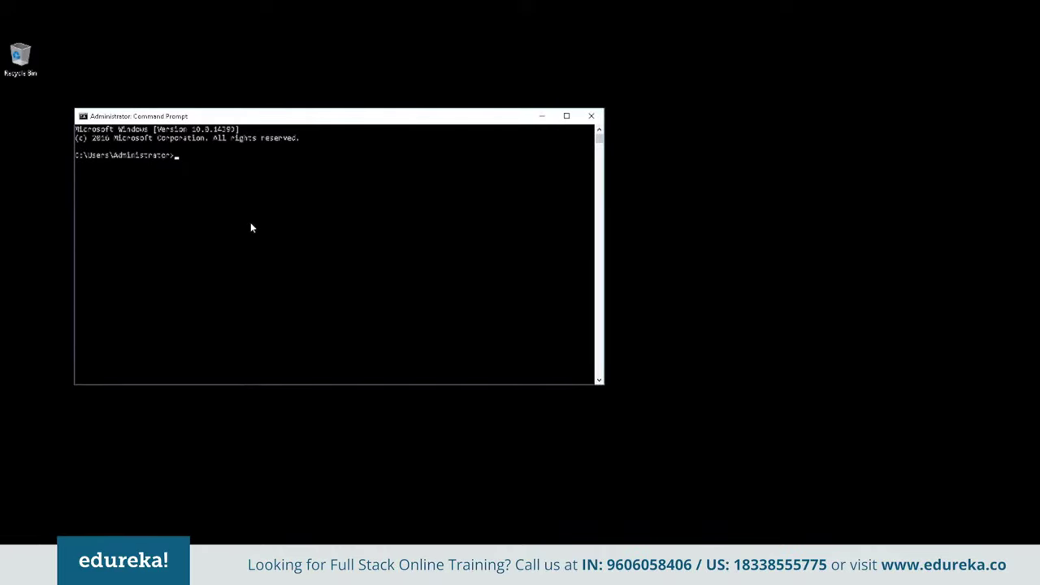
type("node -v")
key("Return")
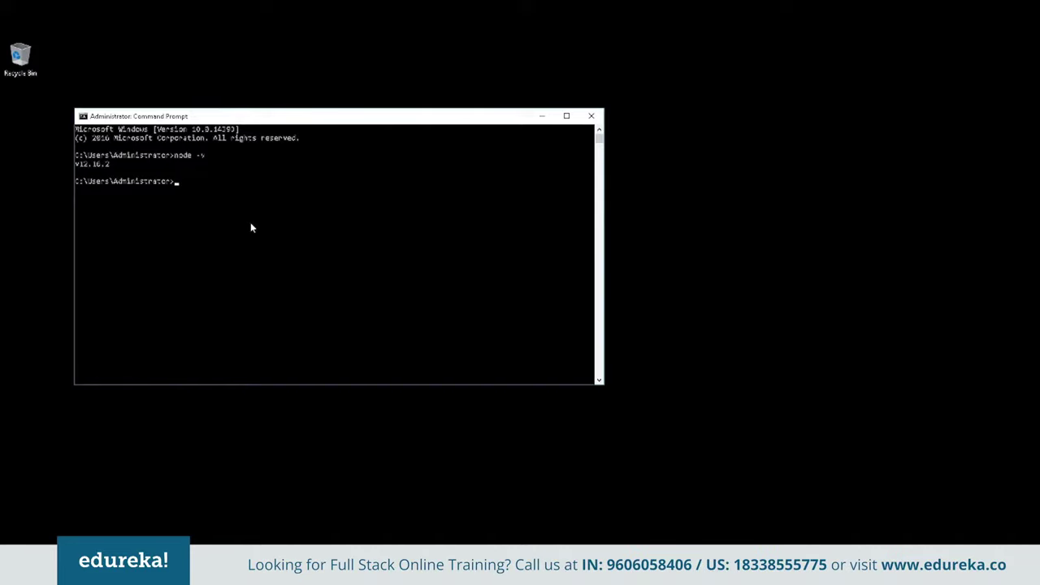
Try node/? in the Command Prompt, and display the Node.js command-line help with node --help
type("node/?")
key("Return")
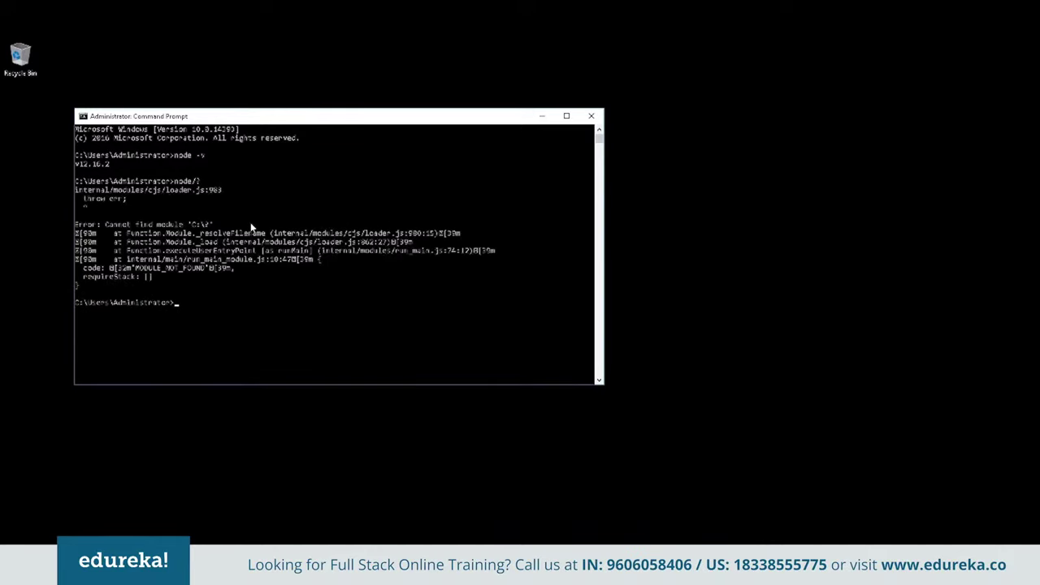
key("Up")
key("BackSpace")
key("BackSpace")
type("--help")
key("Return")
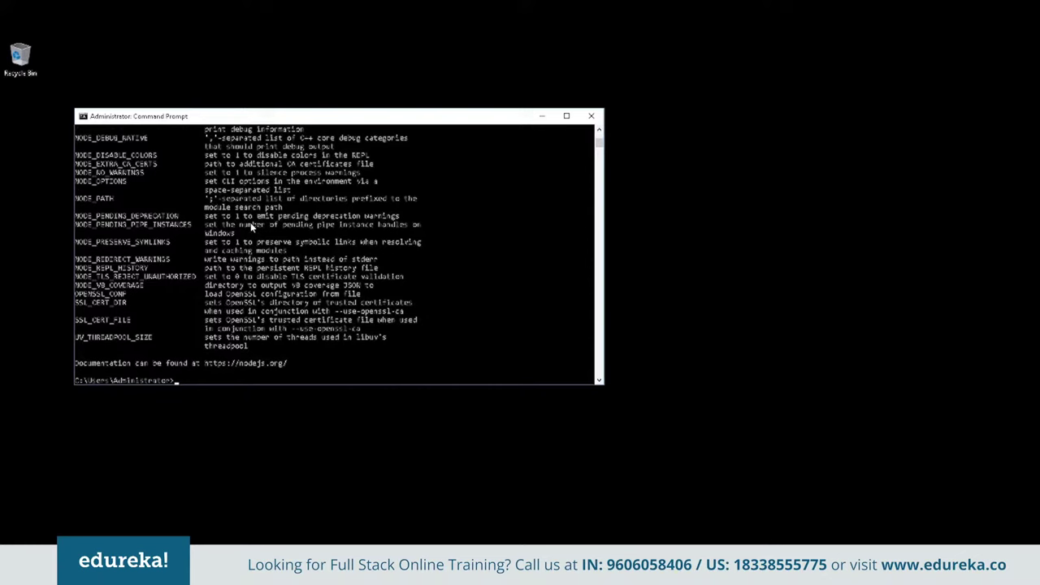
Review the Node.js command-line help output, and check the installed npm version with npm -v
scroll(422, 248, "up", 9)
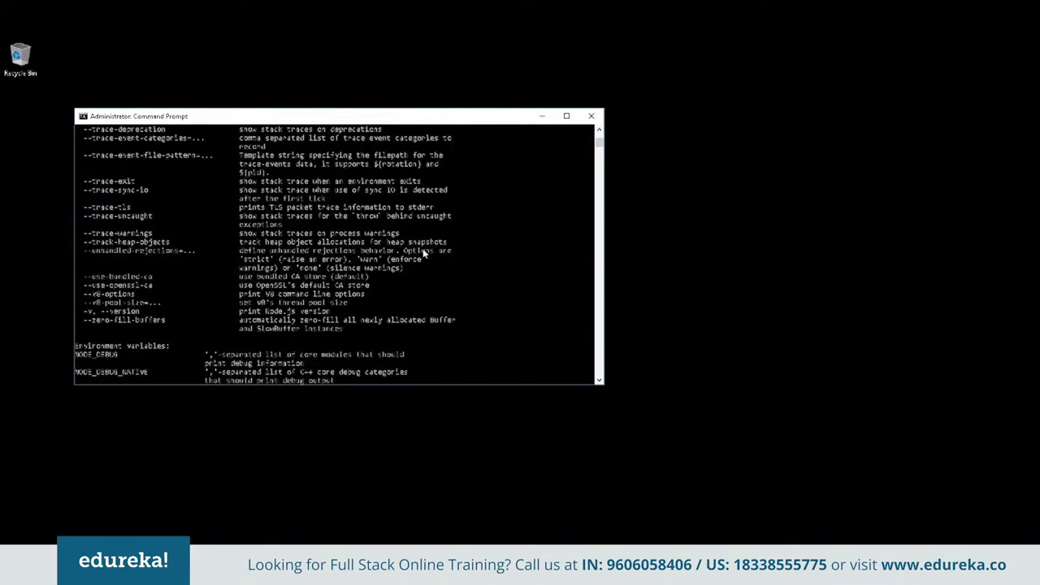
scroll(423, 253, "up", 12)
scroll(422, 253, "up", 20)
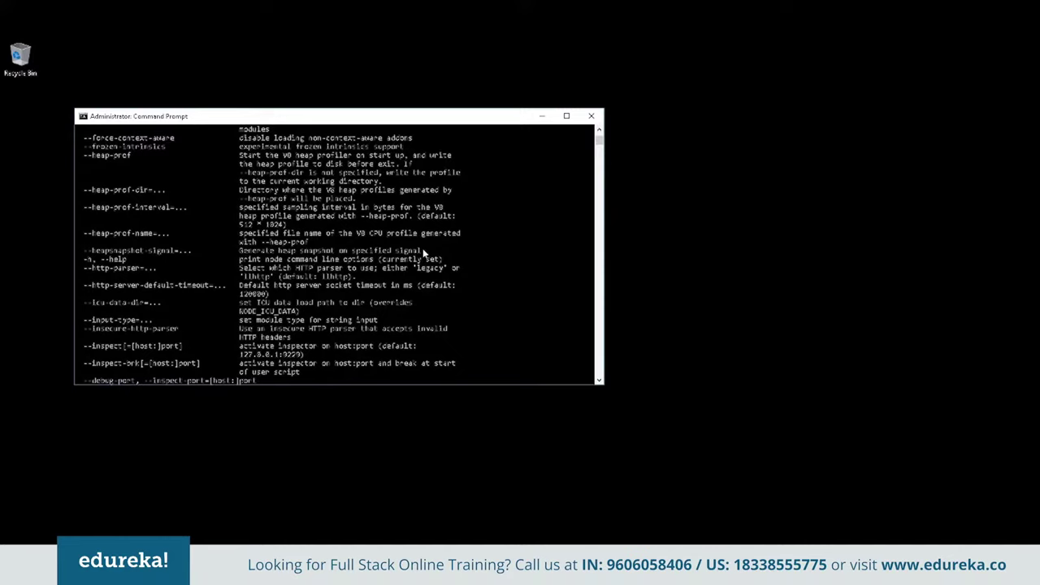
scroll(426, 264, "down", 20)
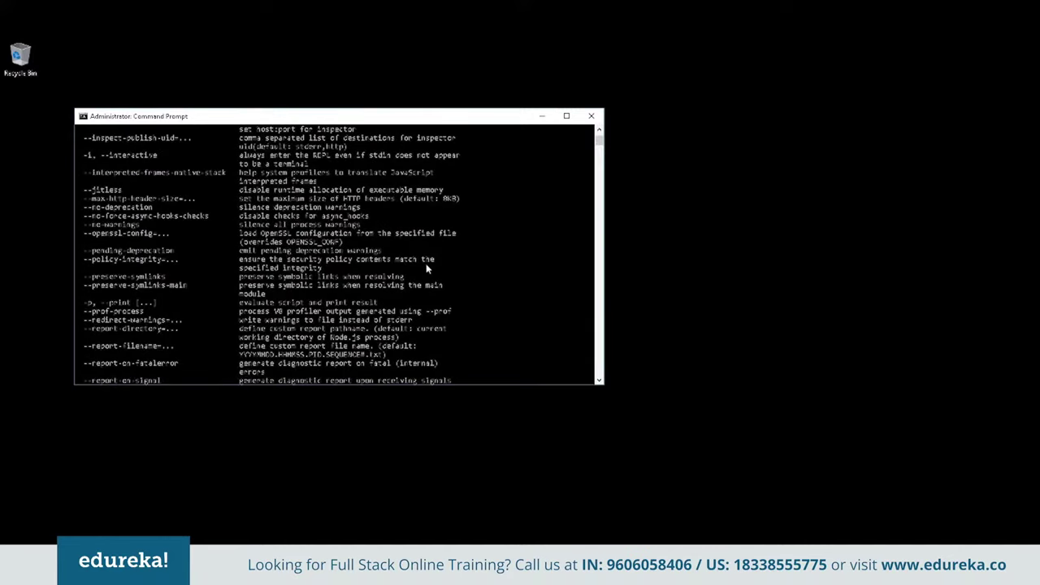
scroll(431, 269, "down", 5)
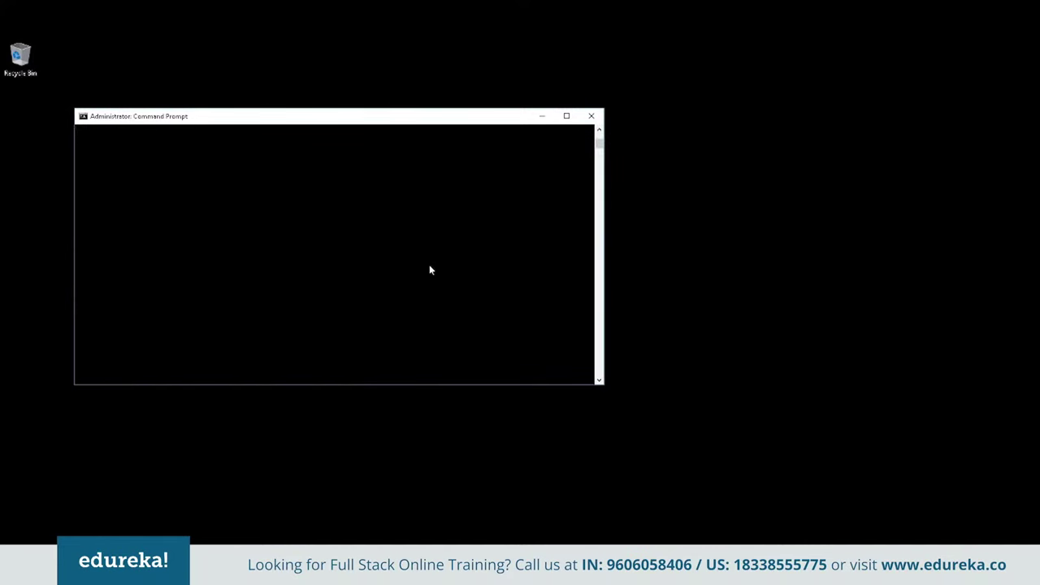
type("npm -v")
key("Return")
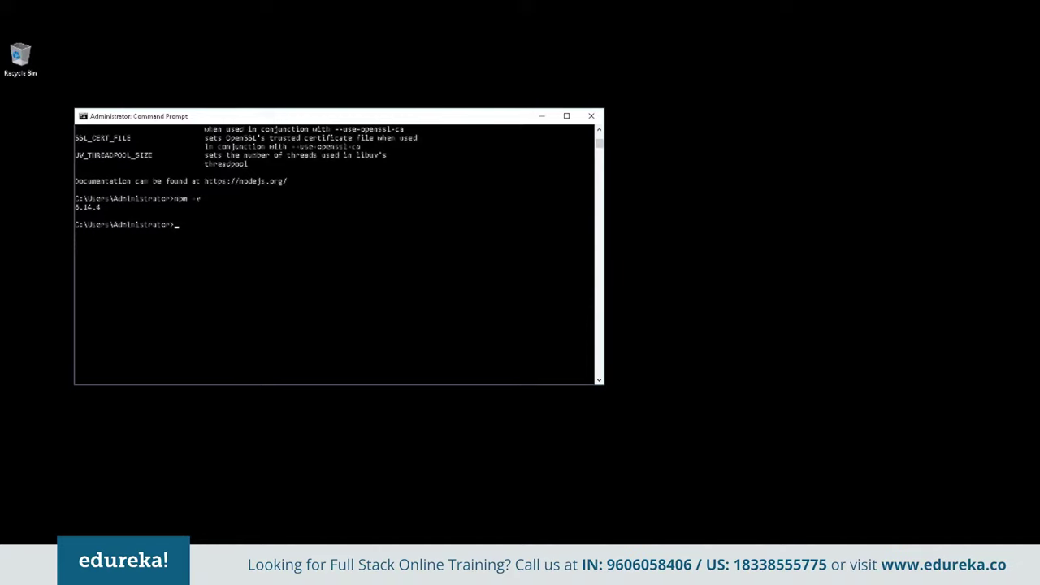
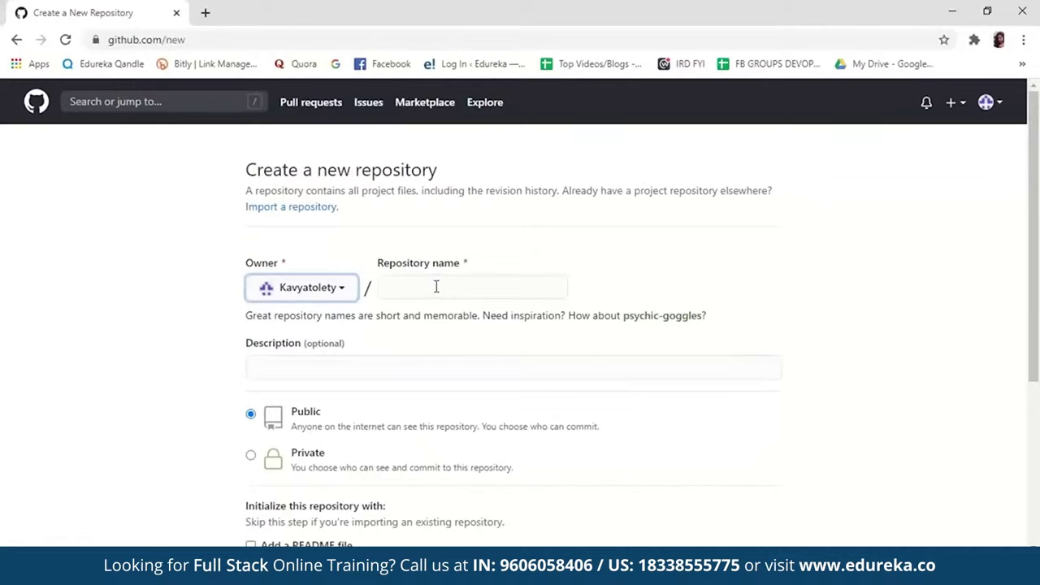
Name the new GitHub repository Edureka and enter "This is first repository" as its description
left_click(435, 285)
type("Edureka")
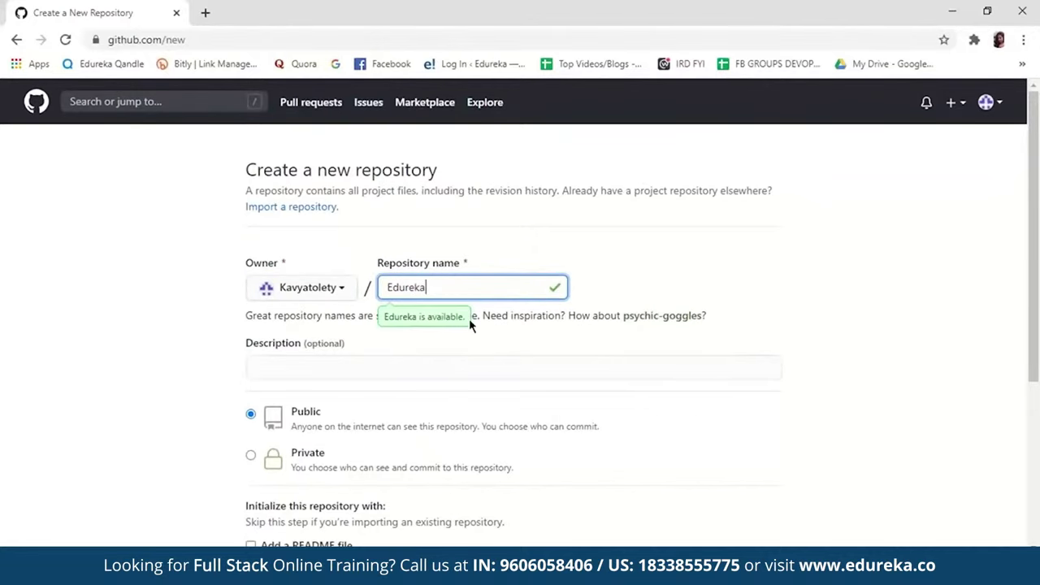
scroll(483, 332, "down", 1)
scroll(484, 331, "down", 1)
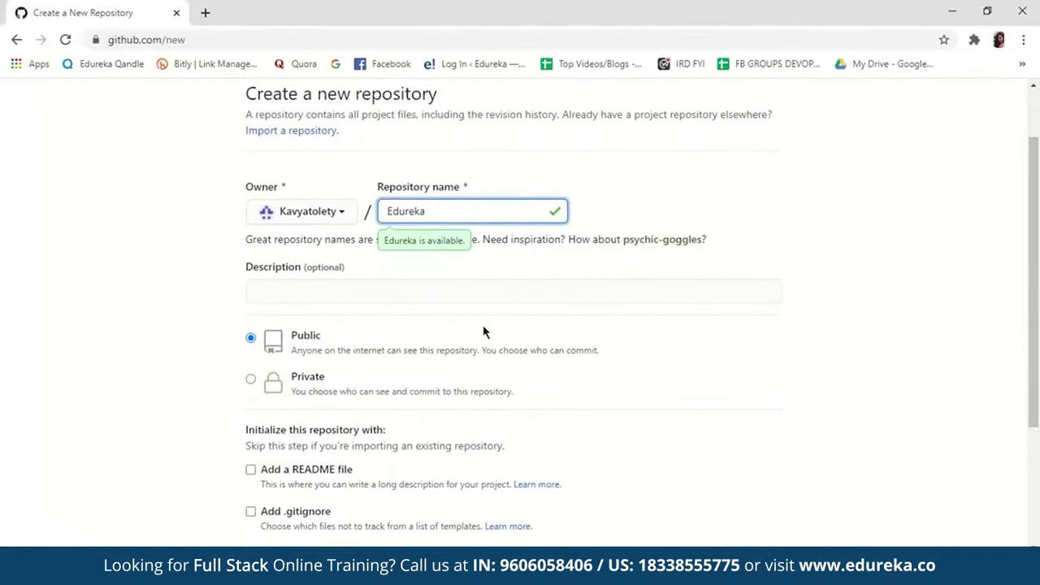
left_click(399, 290)
type("Th")
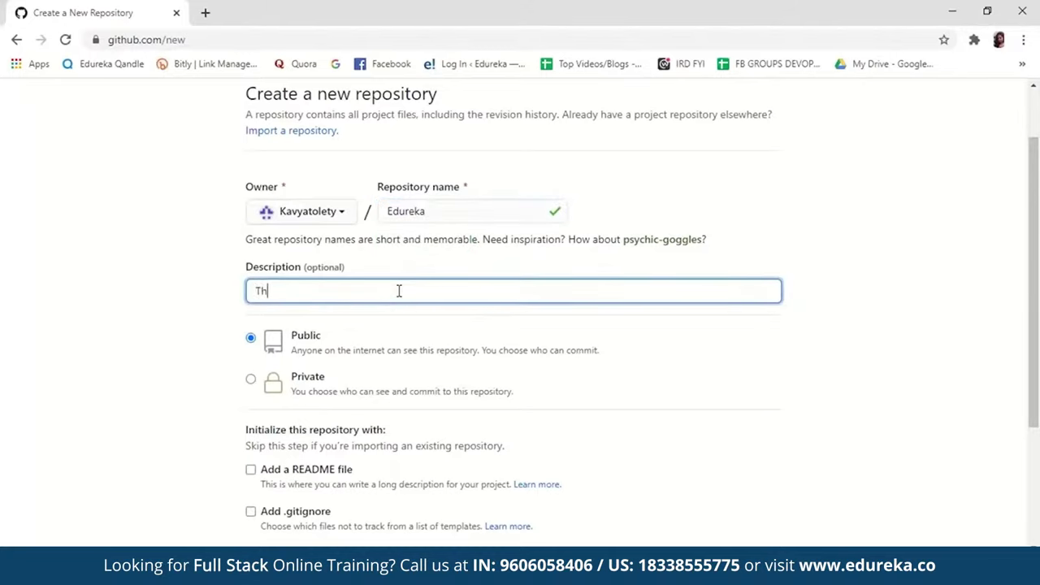
type("is is first repository")
scroll(479, 163, "down", 1)
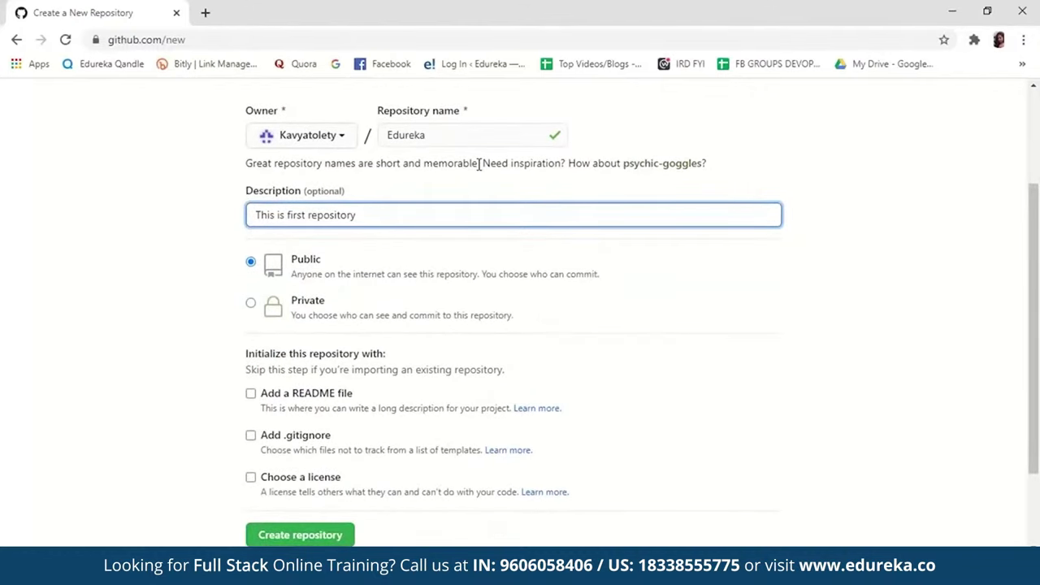
scroll(480, 165, "up", 2)
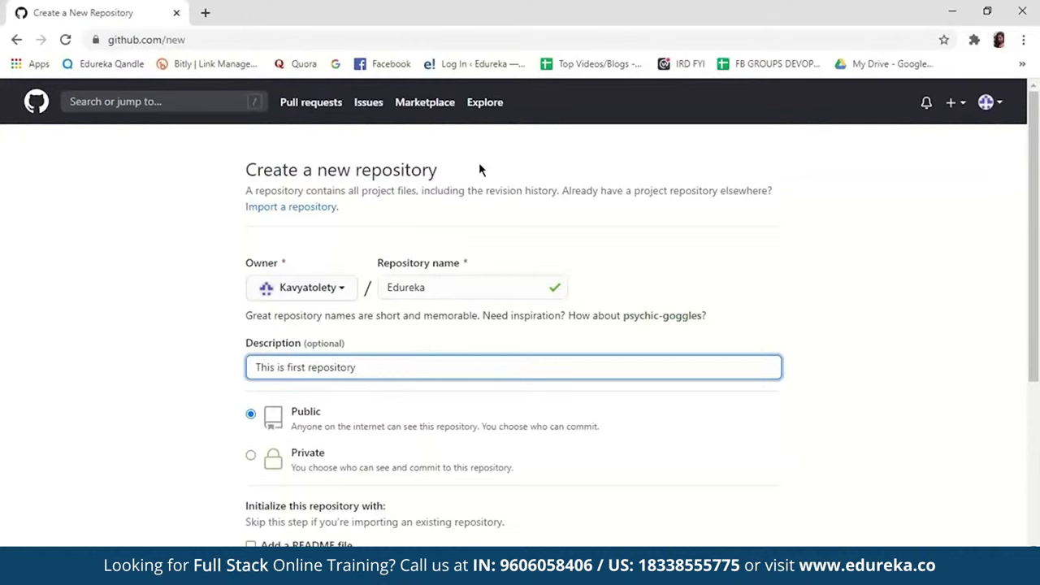
Keep the repository public and choose to initialize it with a README file
scroll(480, 169, "down", 1)
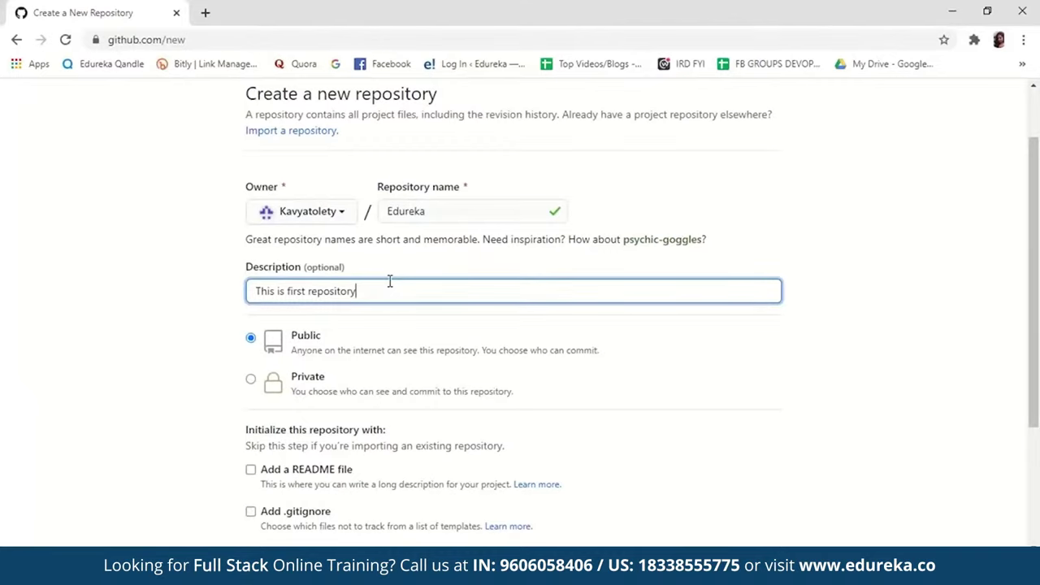
scroll(391, 279, "down", 1)
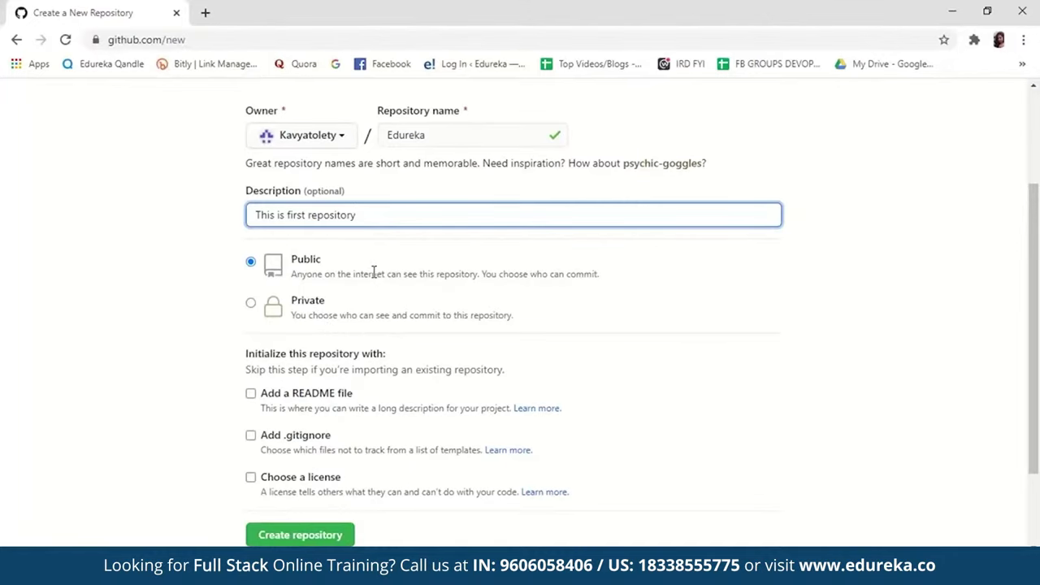
scroll(373, 273, "down", 1)
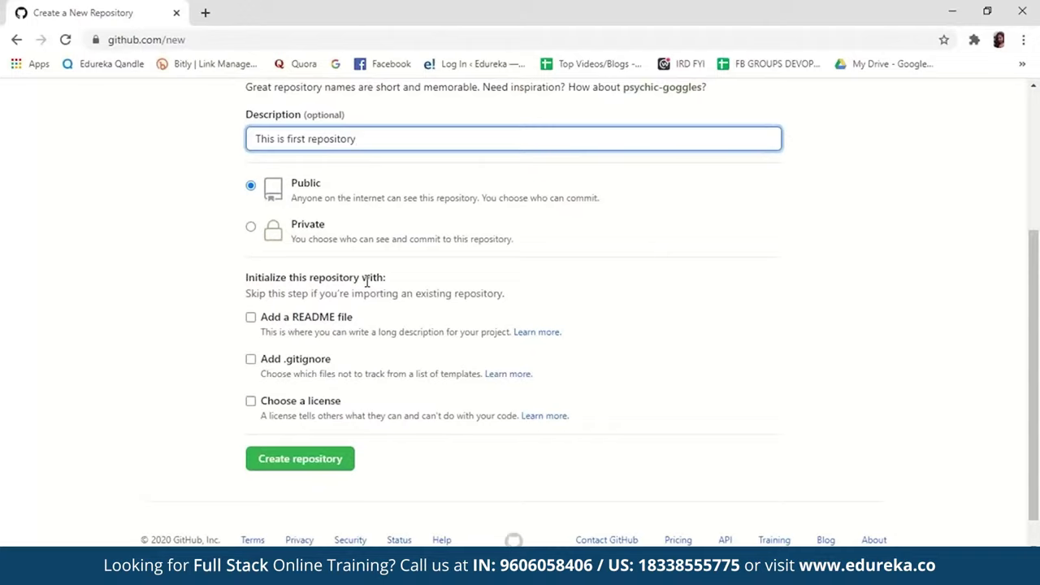
left_click(251, 320)
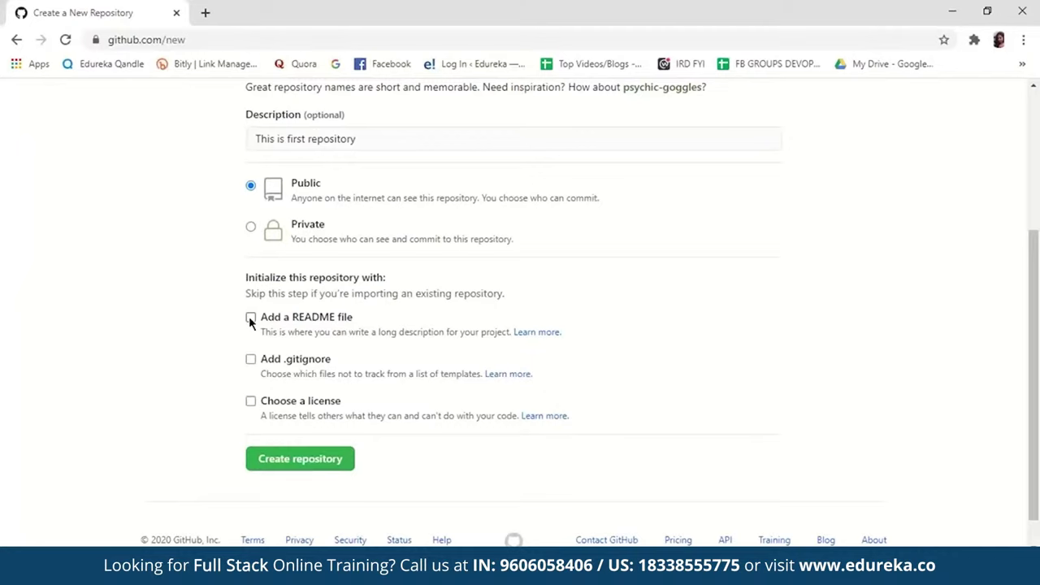
left_click(250, 318)
scroll(467, 317, "down", 1)
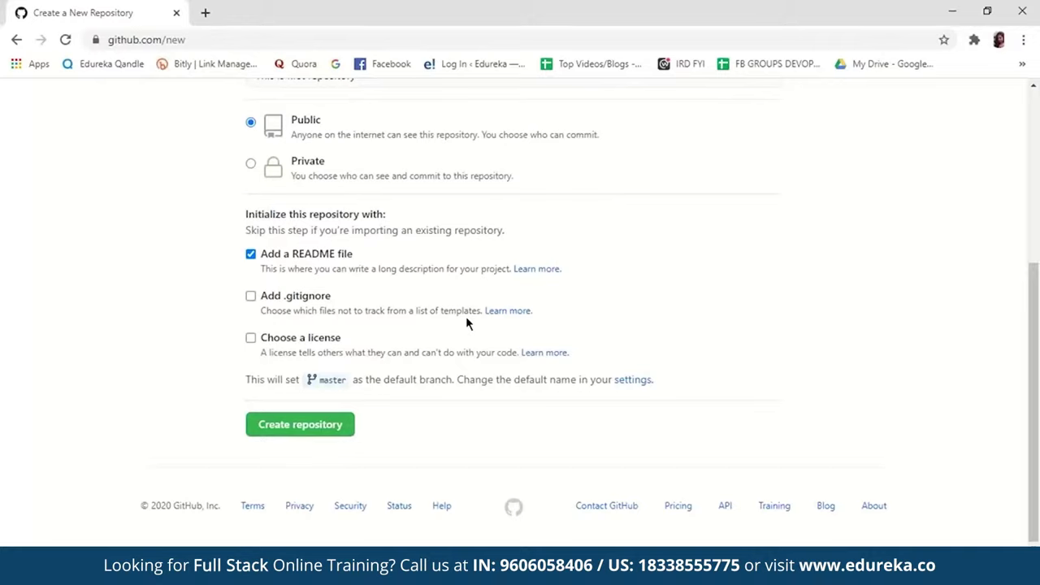
left_click(251, 337)
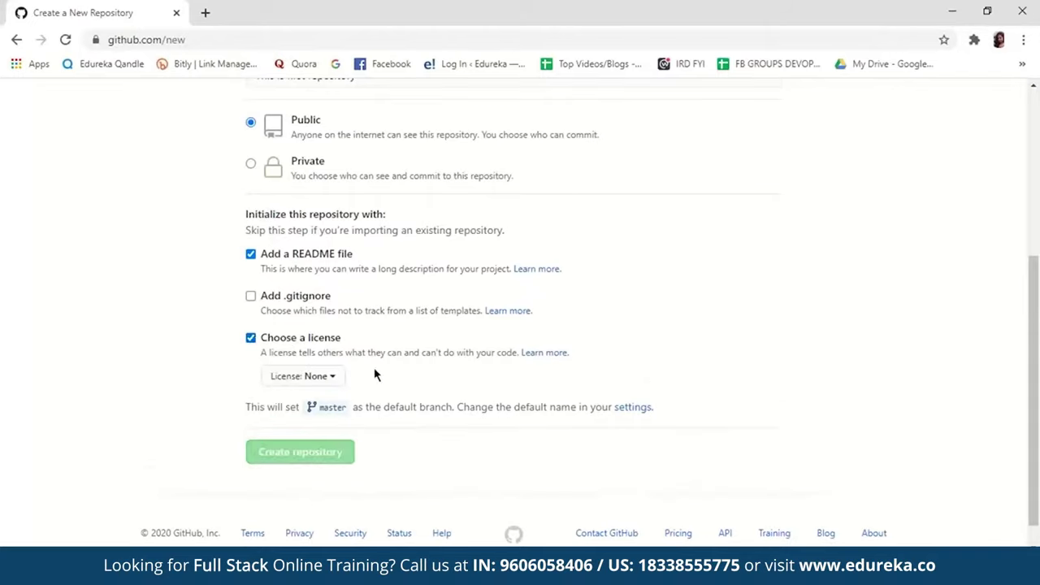
left_click(323, 376)
scroll(395, 405, "down", 2)
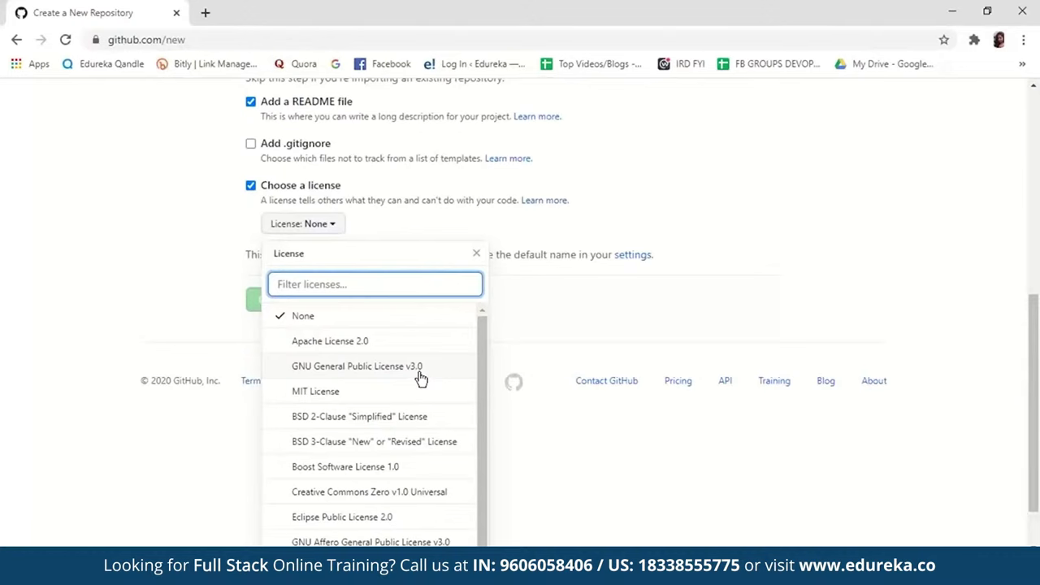
left_click(409, 226)
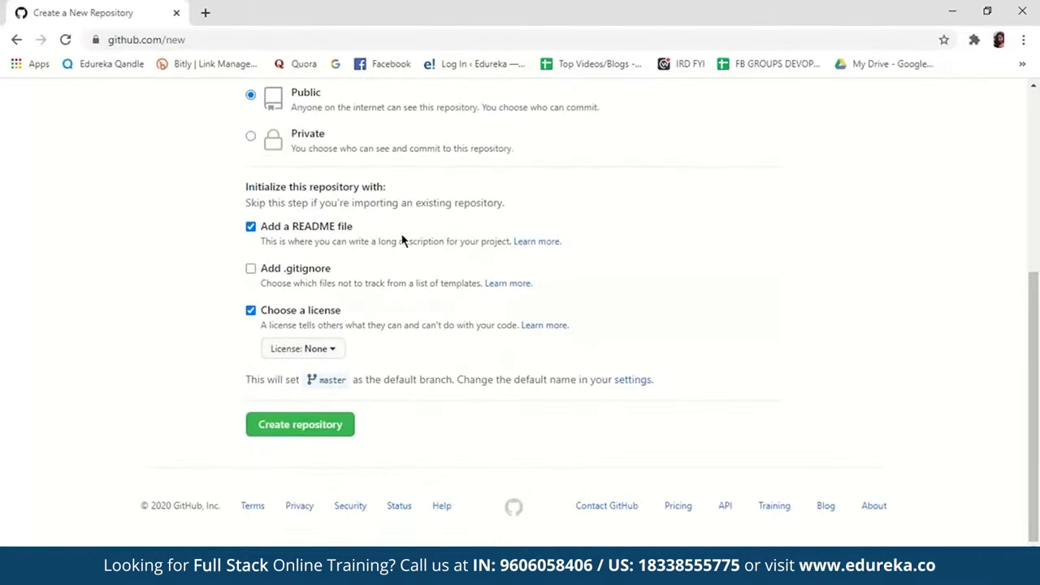
left_click(250, 311)
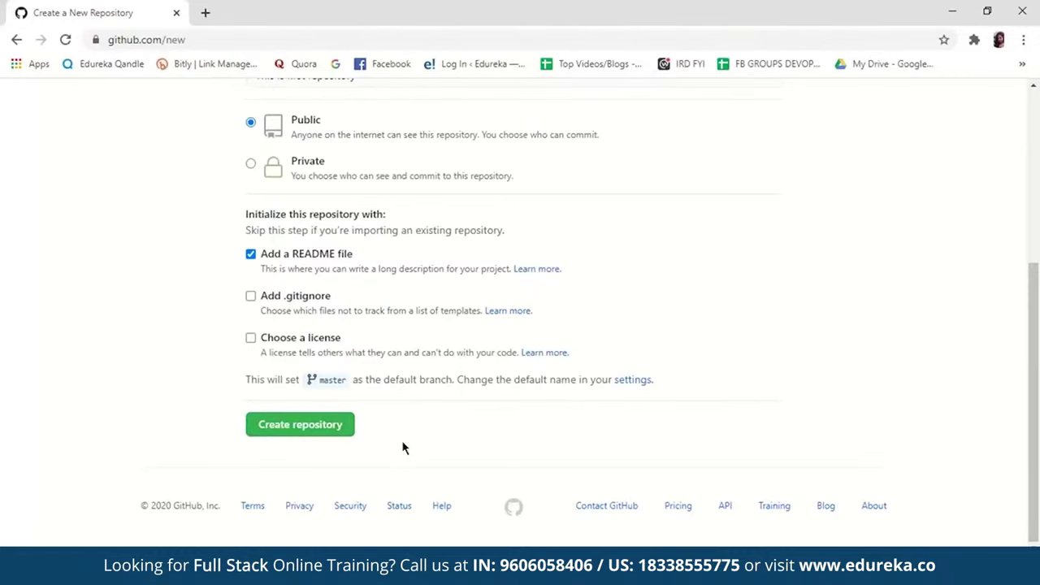
Review the details entered for the new repository and create it
scroll(404, 447, "up", 5)
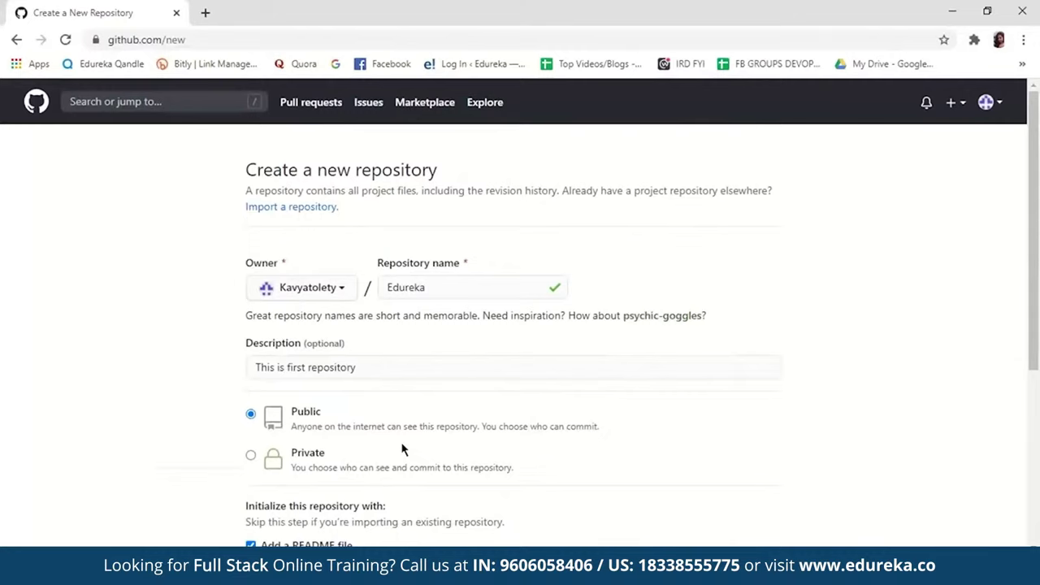
scroll(429, 415, "down", 1)
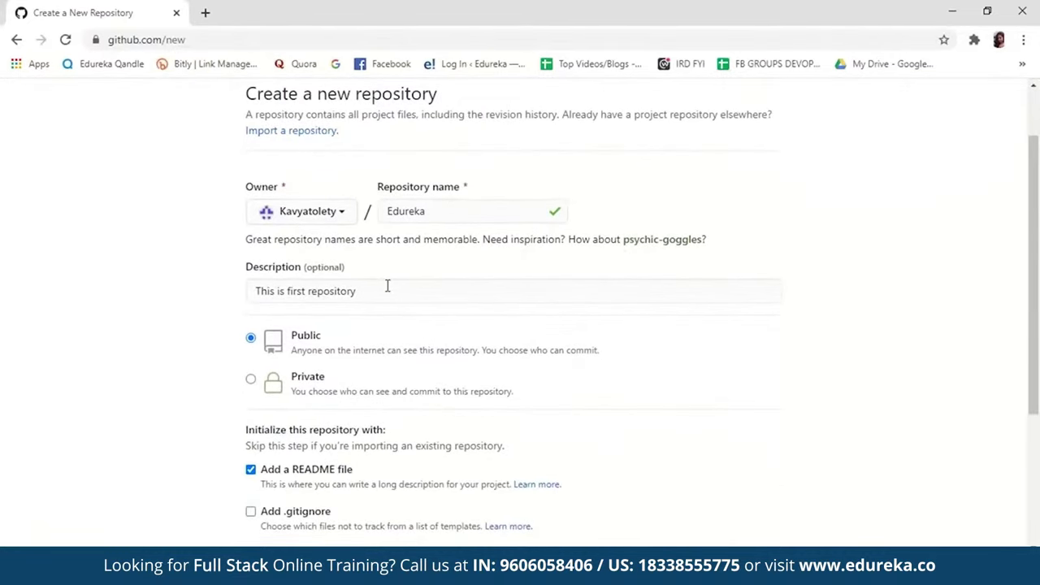
scroll(395, 320, "down", 1)
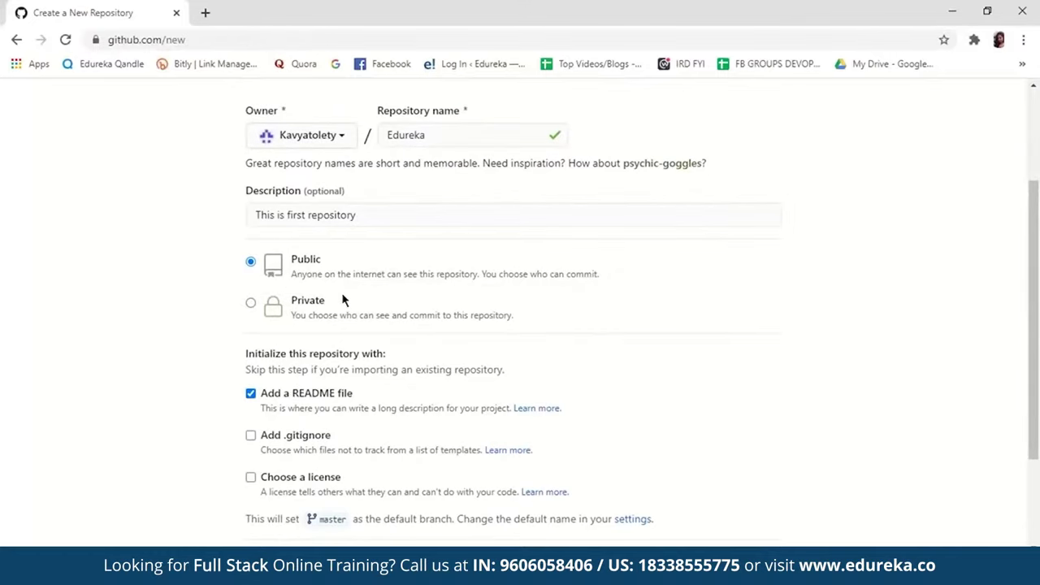
scroll(344, 301, "down", 2)
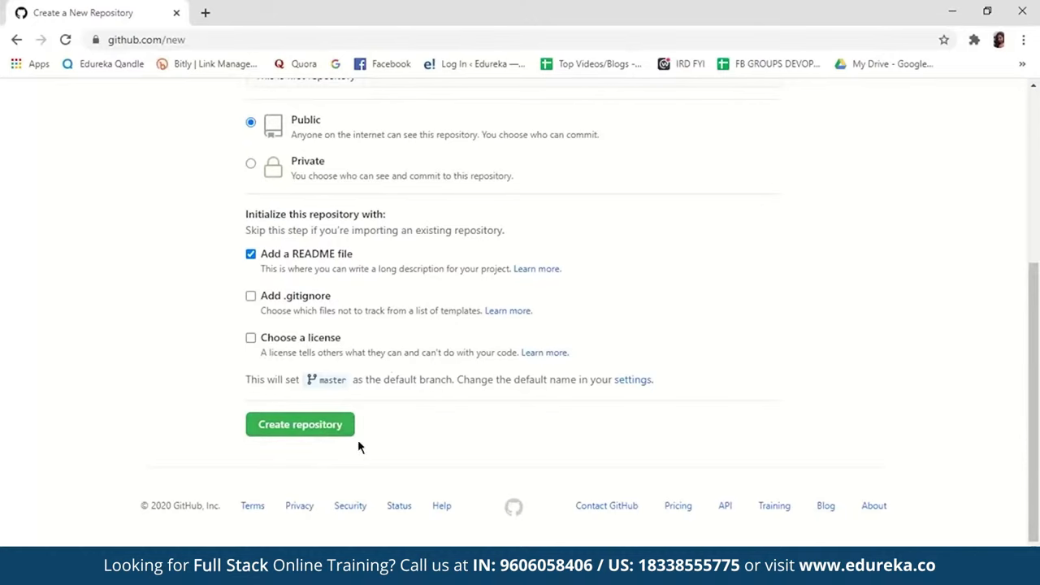
left_click(313, 433)
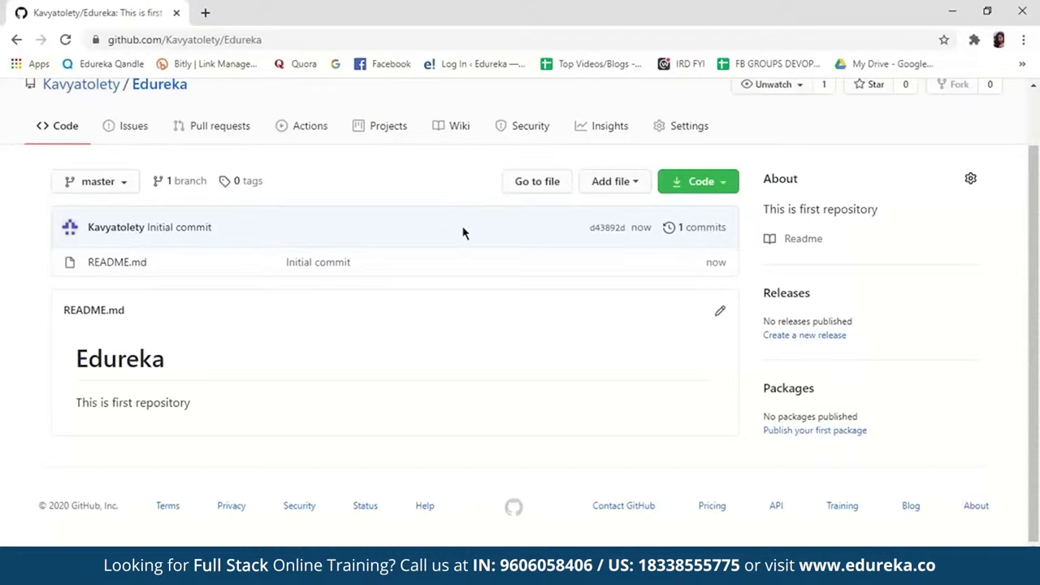
Examine the heading and description text in the new repository's README preview
double_click(115, 367)
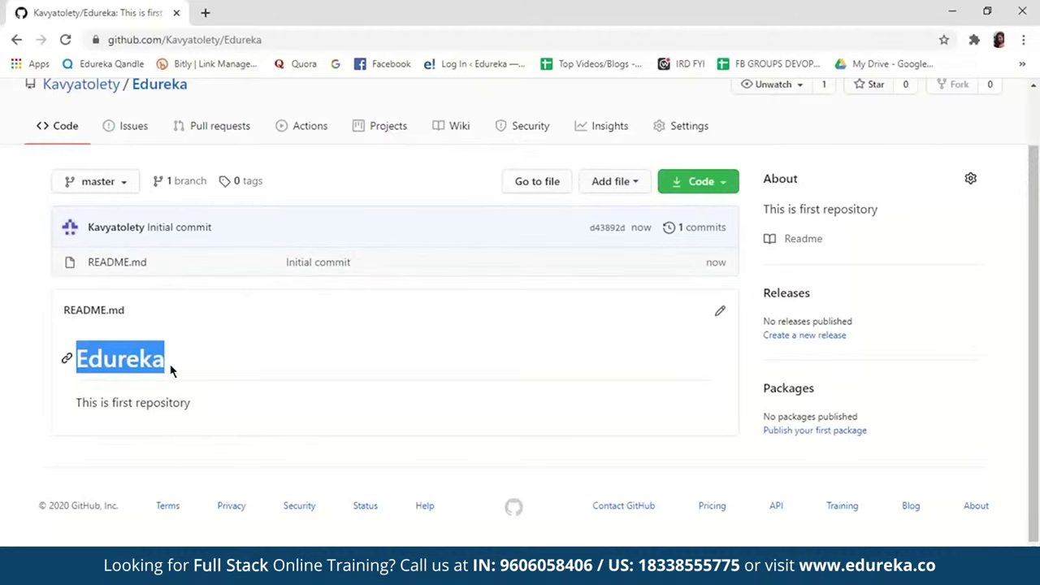
left_click_drag(75, 402, 213, 423)
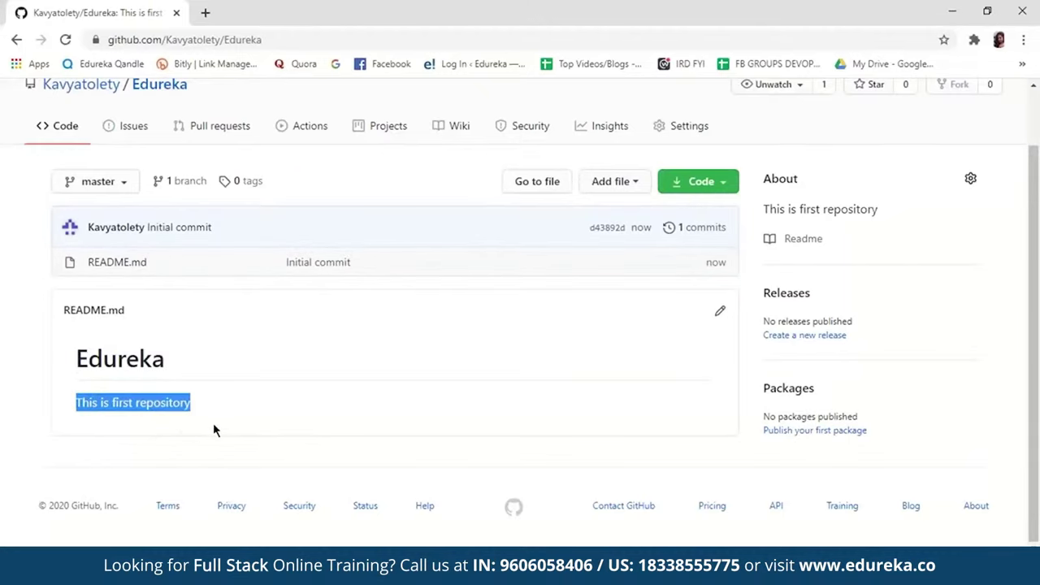
scroll(81, 350, "up", 1)
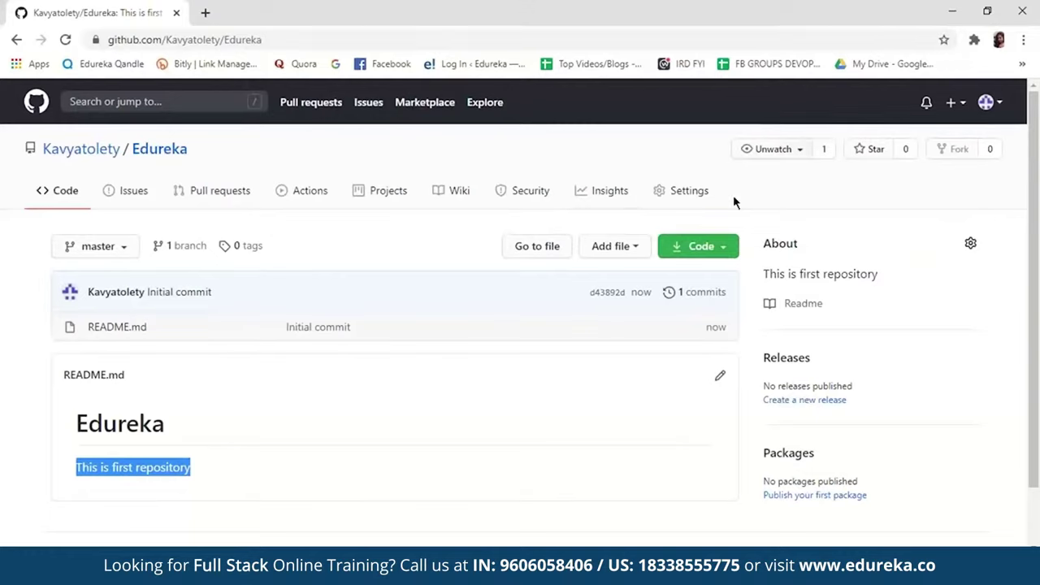
Copy the repository's HTTPS clone URL, look over the other clone and download options, and close them
left_click(724, 248)
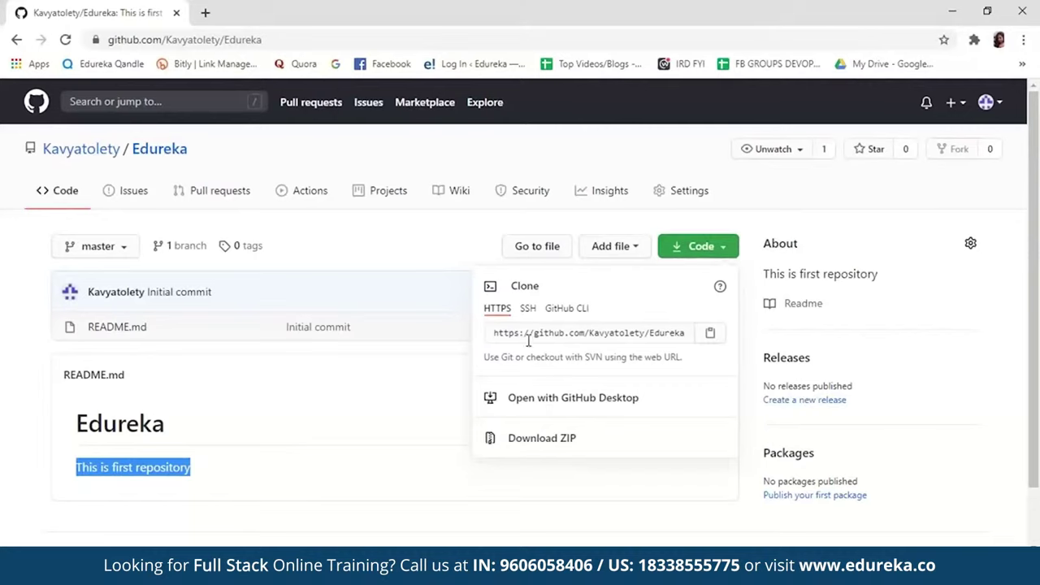
left_click(711, 336)
scroll(698, 348, "down", 2)
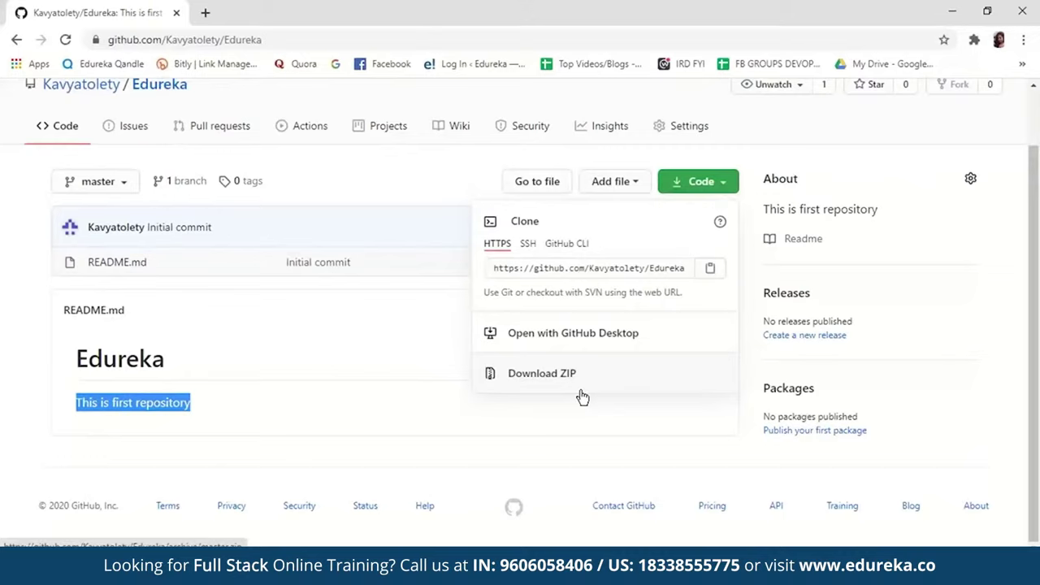
scroll(582, 397, "up", 1)
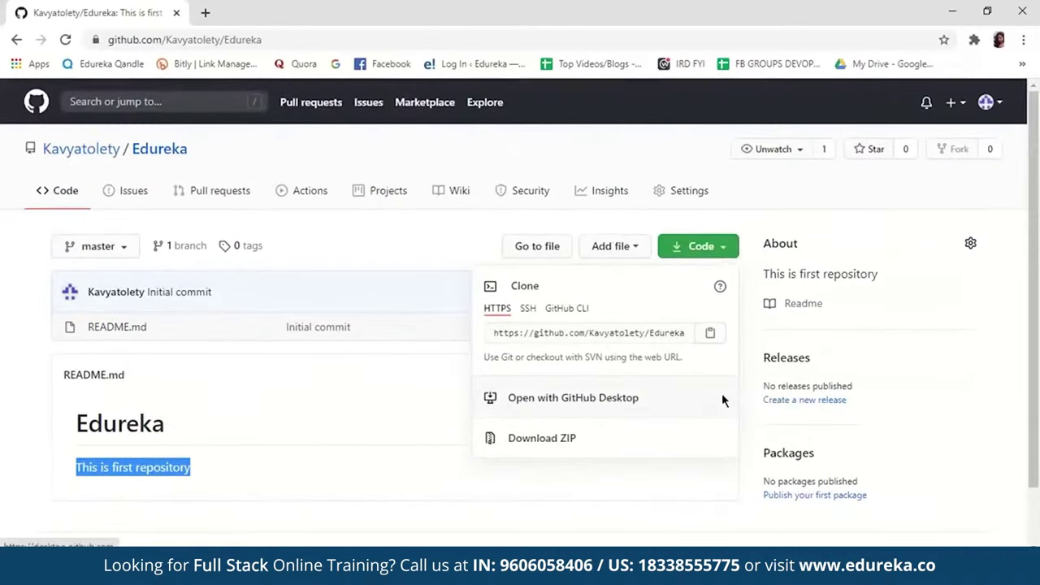
left_click(726, 204)
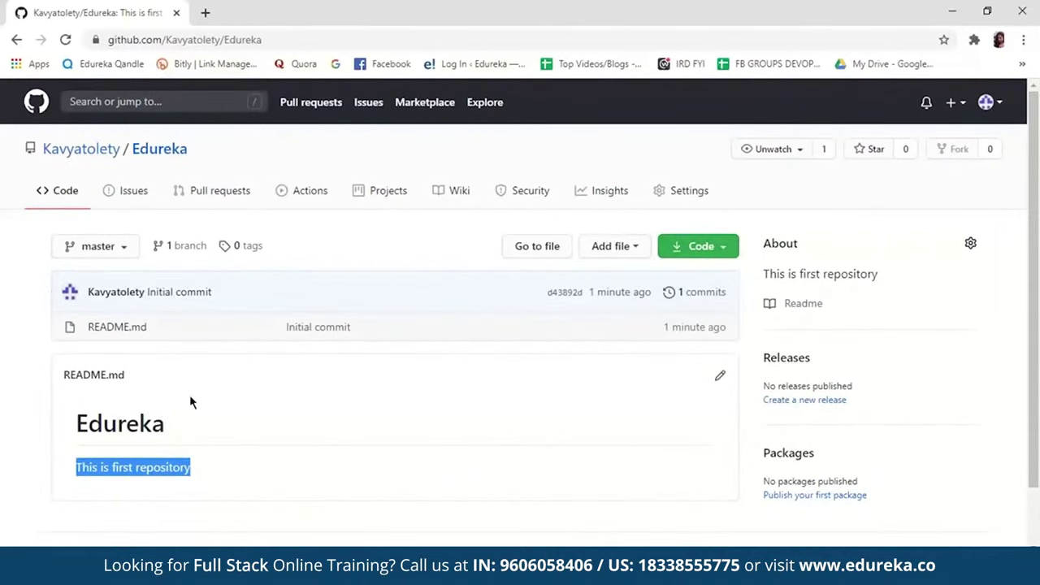
Open README.md to examine its line count, file size and contents, and return to the Edureka repository's main page
left_click(104, 331)
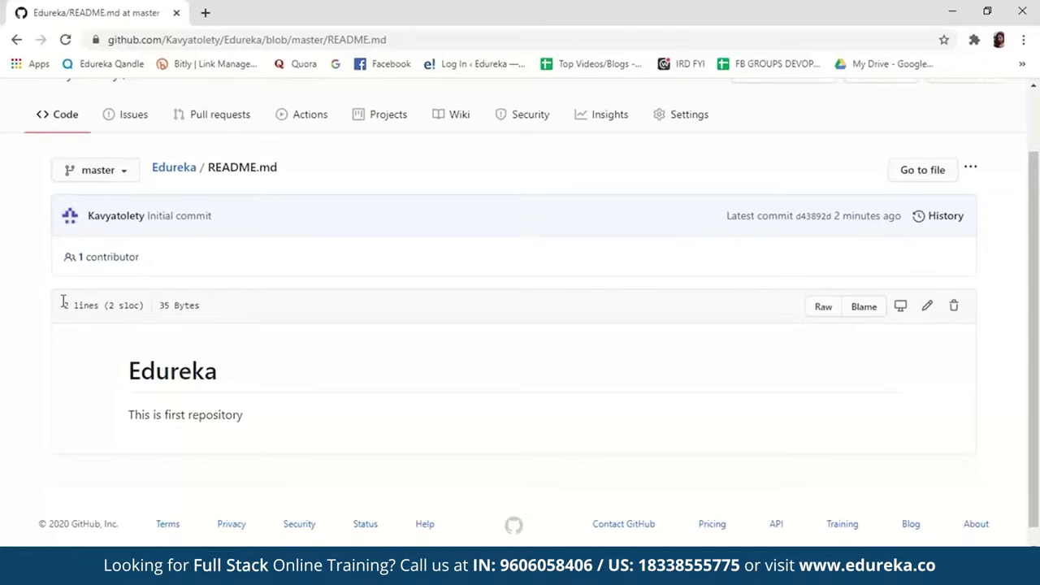
left_click_drag(63, 301, 132, 305)
left_click(195, 306)
double_click(165, 304)
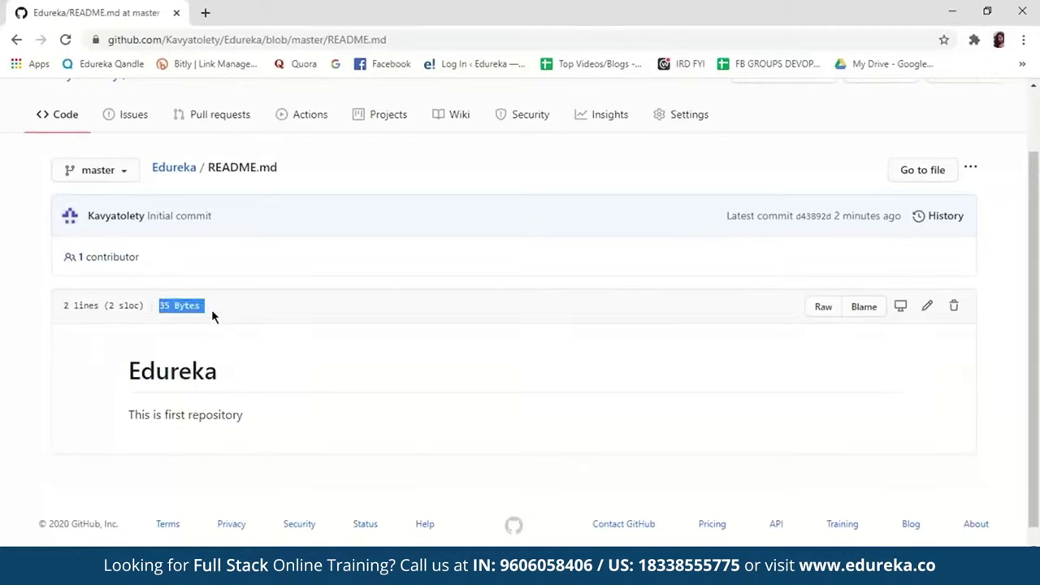
left_click(226, 381)
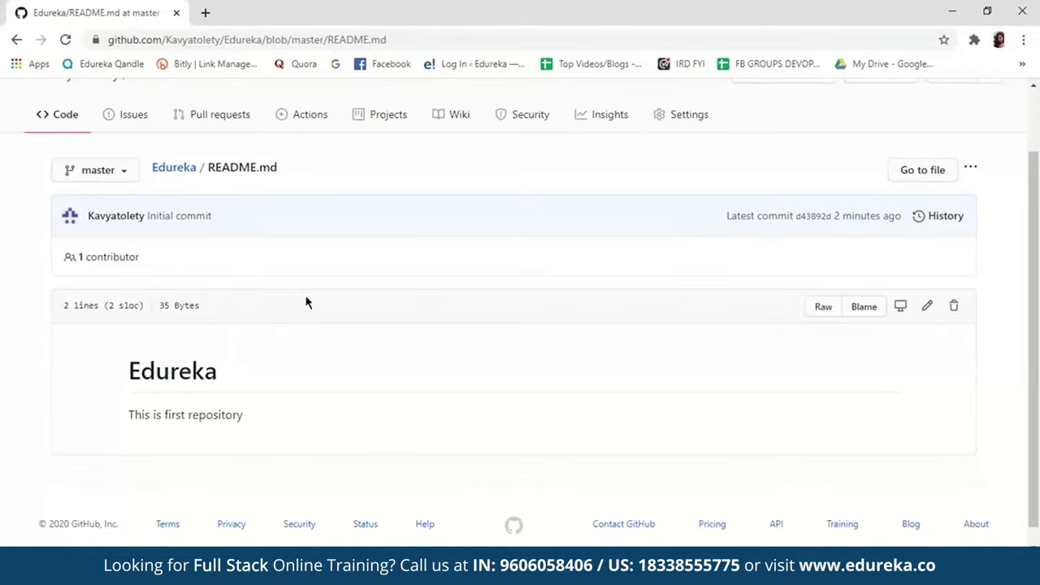
scroll(303, 301, "up", 1)
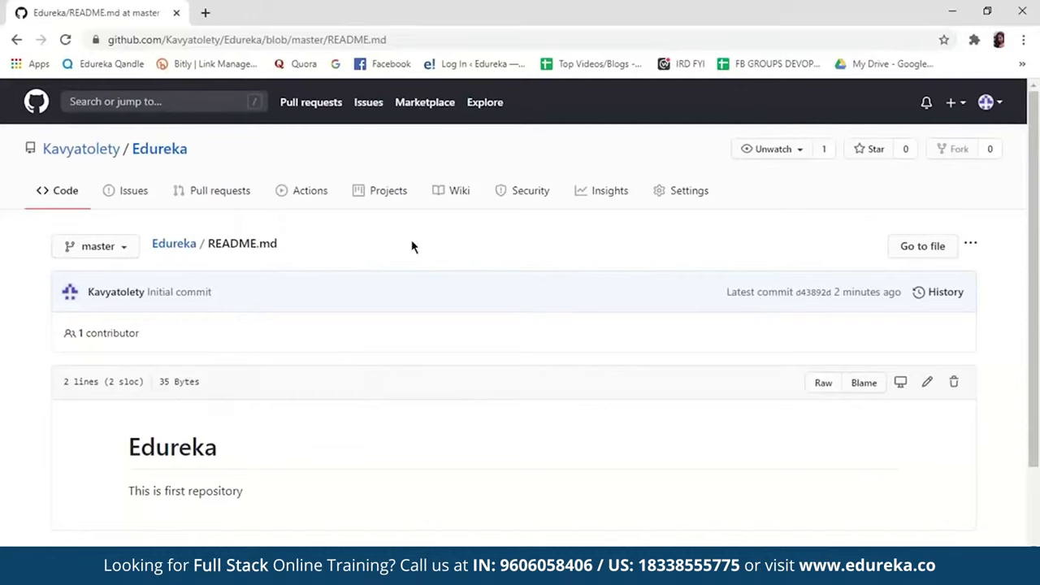
left_click(168, 162)
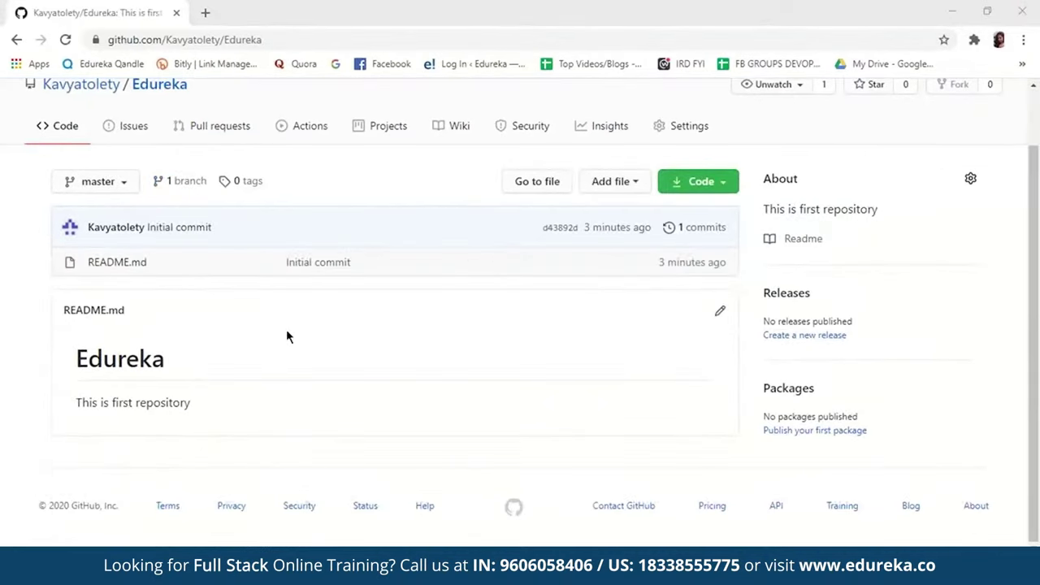